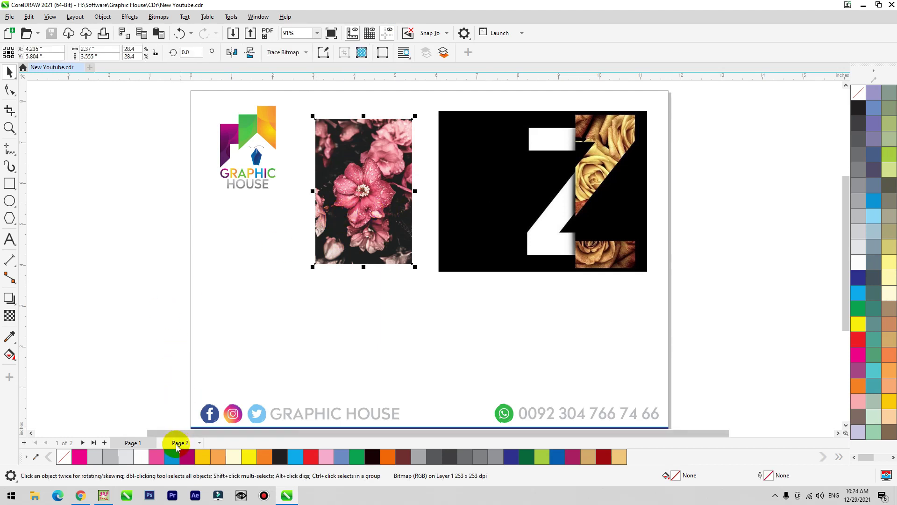
Reposition the flower photo and the black Z artwork slightly on Page 1, and open Page 2.
{"action": "left_click", "coordinate": [177, 442]}
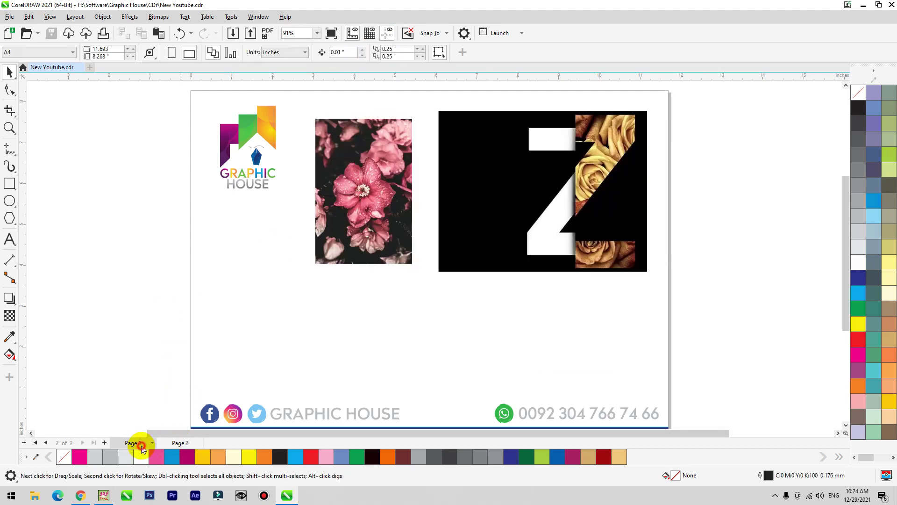
{"action": "left_click", "coordinate": [374, 213]}
{"action": "left_click_drag", "start_coordinate": [374, 208], "coordinate": [385, 200]}
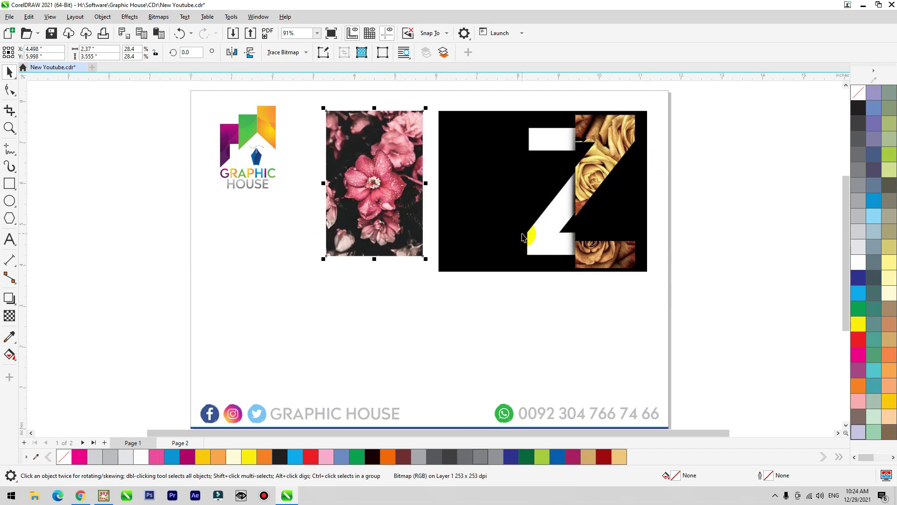
{"action": "left_click_drag", "start_coordinate": [479, 229], "coordinate": [484, 222]}
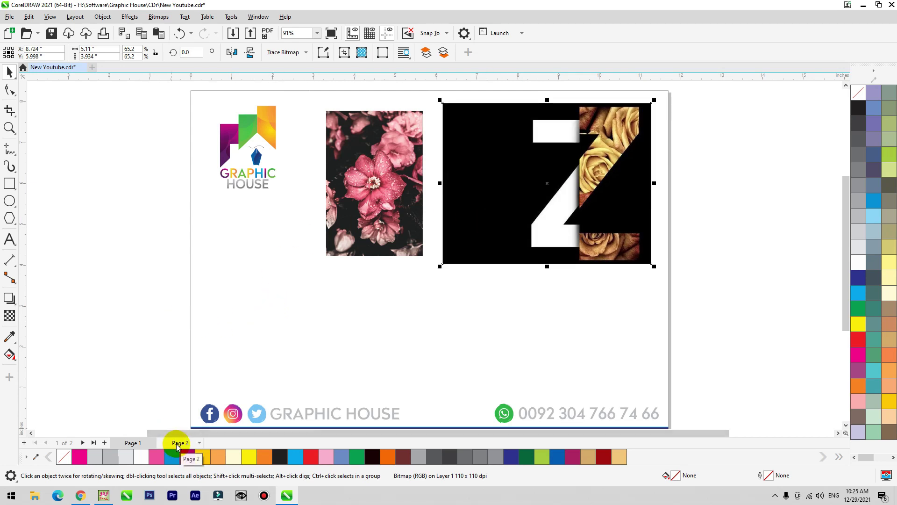
{"action": "left_click", "coordinate": [179, 443]}
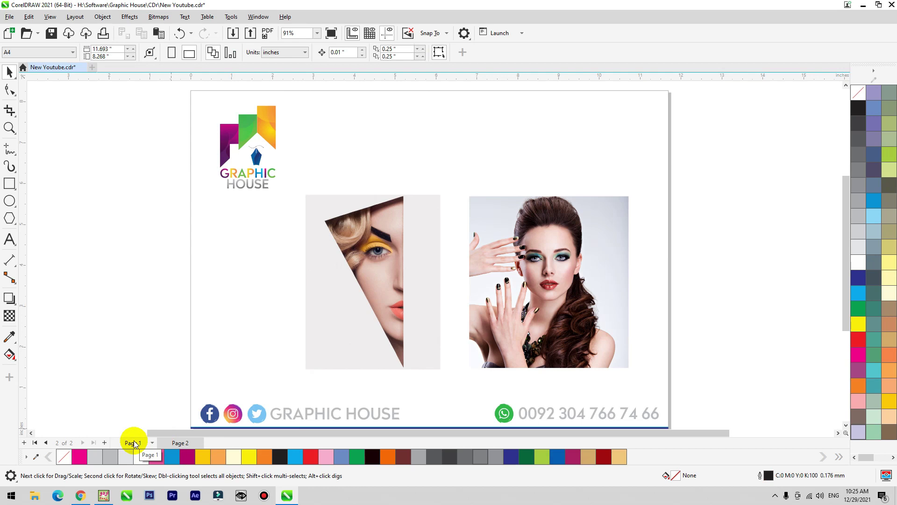
Trace the triangular face cutout of the reference image with straight line segments from corner to corner.
{"action": "scroll", "coordinate": [405, 243], "scroll_direction": "up", "scroll_amount": 3}
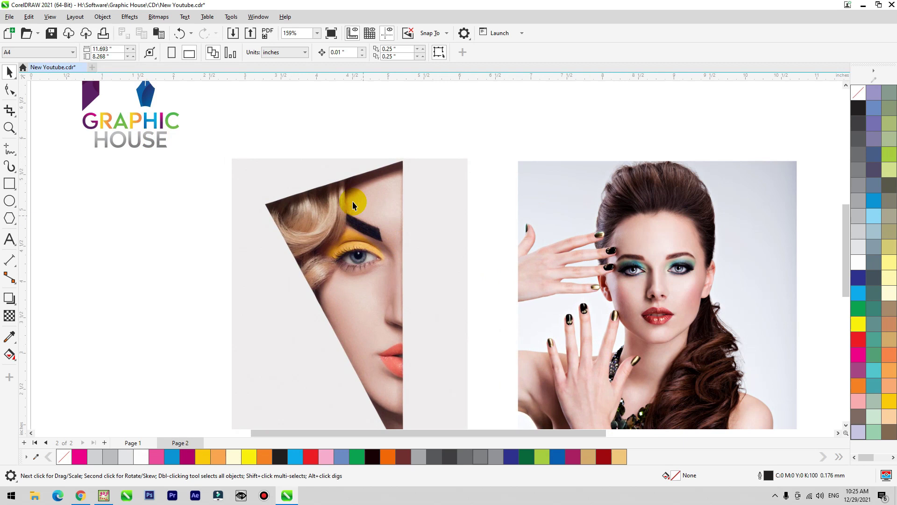
{"action": "scroll", "coordinate": [345, 220], "scroll_direction": "down", "scroll_amount": 2}
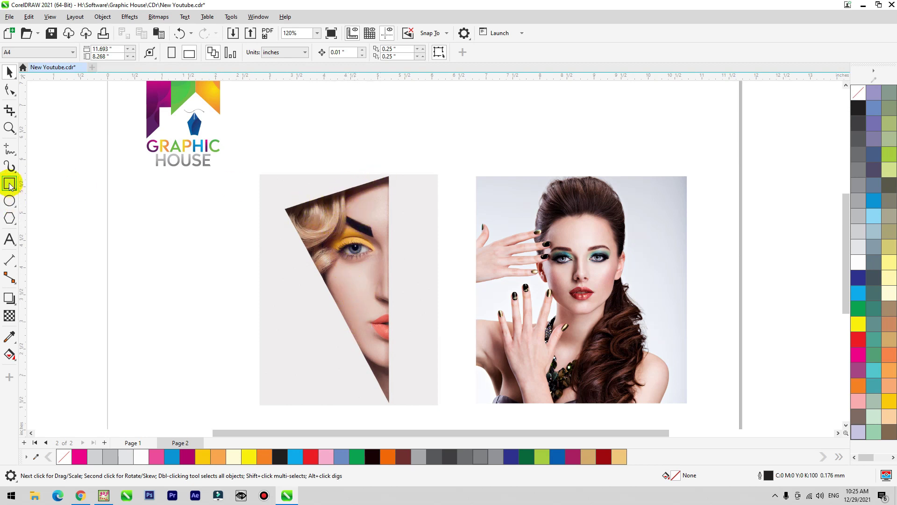
{"action": "left_click_drag", "start_coordinate": [16, 160], "coordinate": [22, 176]}
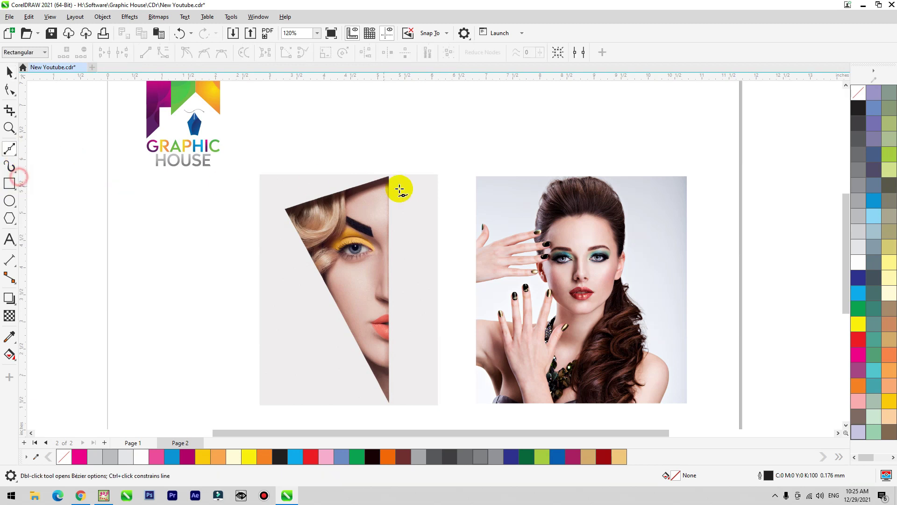
{"action": "left_click", "coordinate": [285, 209]}
{"action": "left_click", "coordinate": [389, 402]}
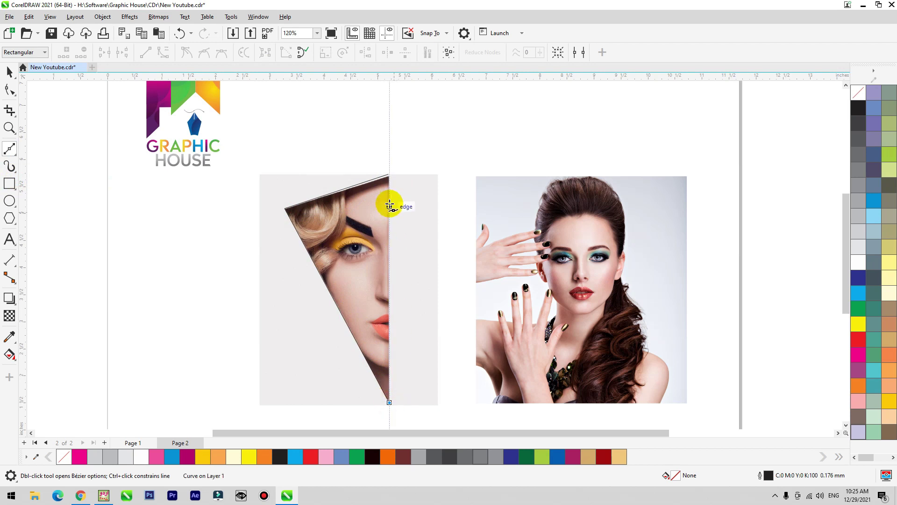
{"action": "left_click", "coordinate": [388, 175]}
Join the two open end nodes at the traced triangle's upper corner so the curve is closed.
{"action": "key", "text": "F10"}
{"action": "key", "text": "F2"}
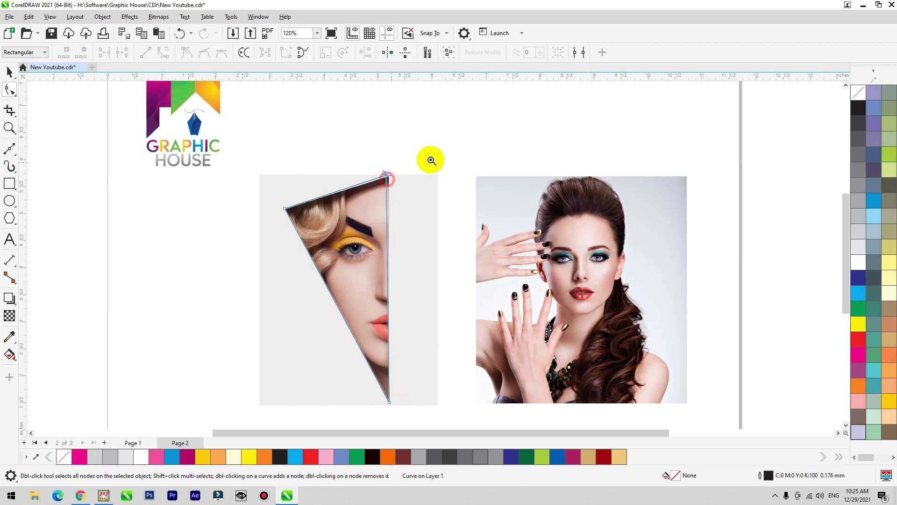
{"action": "left_click_drag", "start_coordinate": [429, 162], "coordinate": [344, 219]}
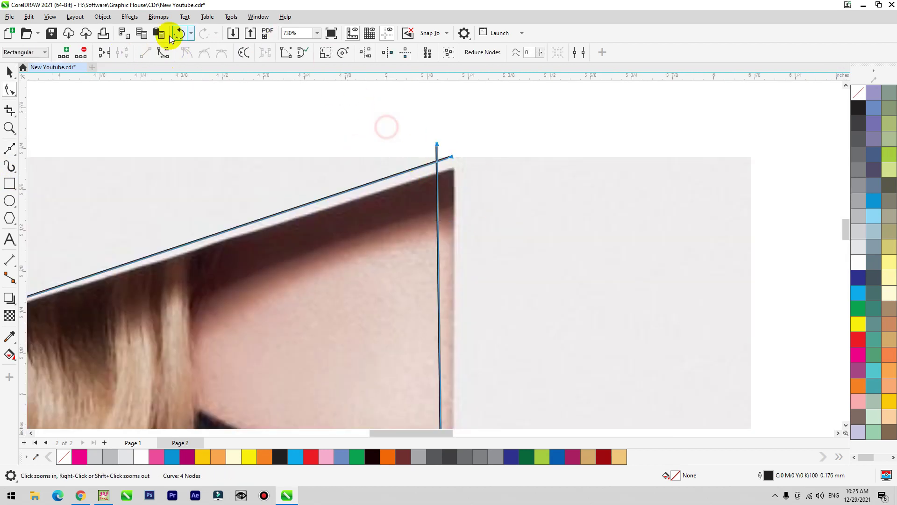
{"action": "left_click", "coordinate": [109, 52]}
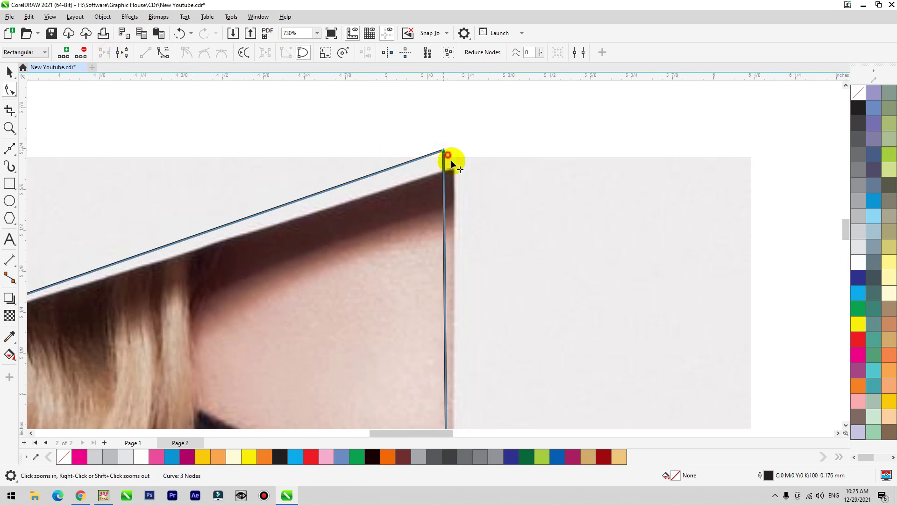
{"action": "scroll", "coordinate": [297, 166], "scroll_direction": "down", "scroll_amount": 5}
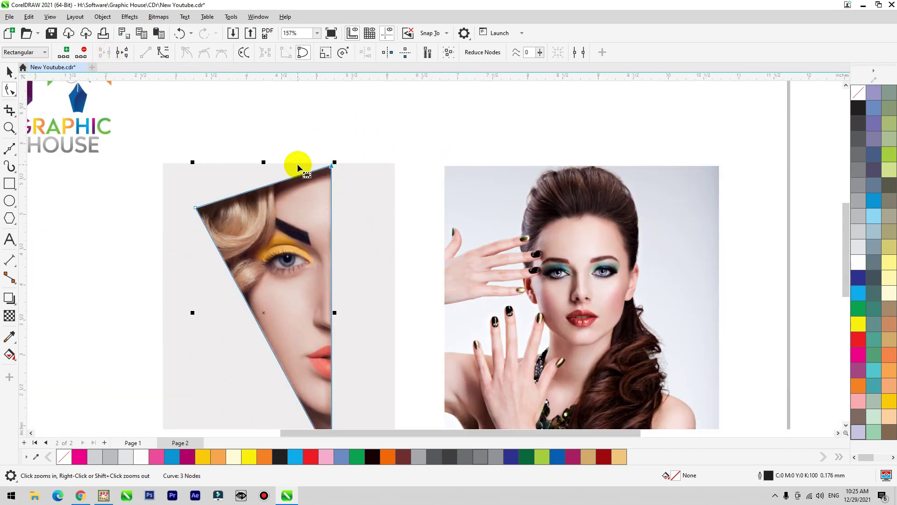
Move the portrait photo aside and place a copy of the traced triangle between the two images.
{"action": "scroll", "coordinate": [298, 166], "scroll_direction": "down", "scroll_amount": 1}
{"action": "key", "text": "space"}
{"action": "left_click_drag", "start_coordinate": [488, 242], "coordinate": [669, 242]}
{"action": "left_click_drag", "start_coordinate": [419, 150], "coordinate": [185, 398]}
{"action": "left_click_drag", "start_coordinate": [291, 306], "coordinate": [467, 296]}
Fill the copied triangle with 70% black.
{"action": "left_click", "coordinate": [596, 127]}
{"action": "left_click", "coordinate": [555, 168]}
{"action": "key", "text": "Delete"}
{"action": "left_click_drag", "start_coordinate": [577, 118], "coordinate": [417, 423]}
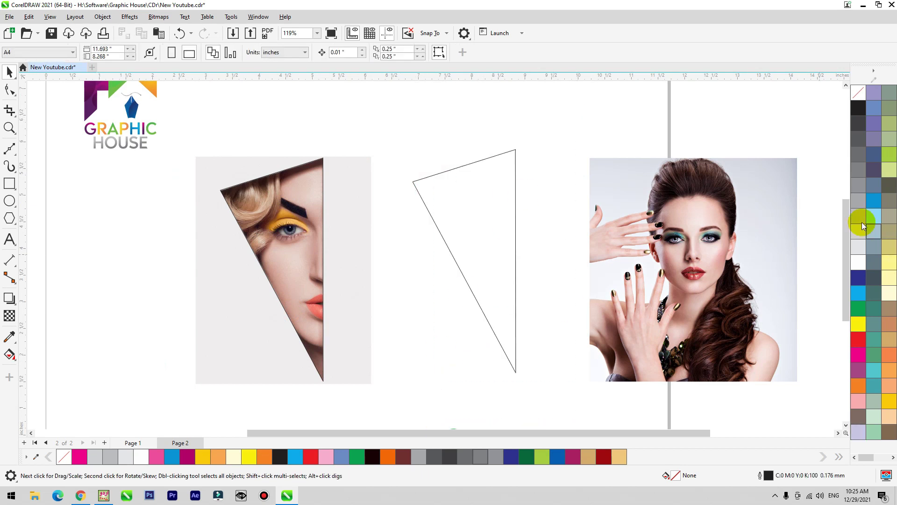
{"action": "left_click", "coordinate": [515, 199]}
{"action": "left_click", "coordinate": [861, 156]}
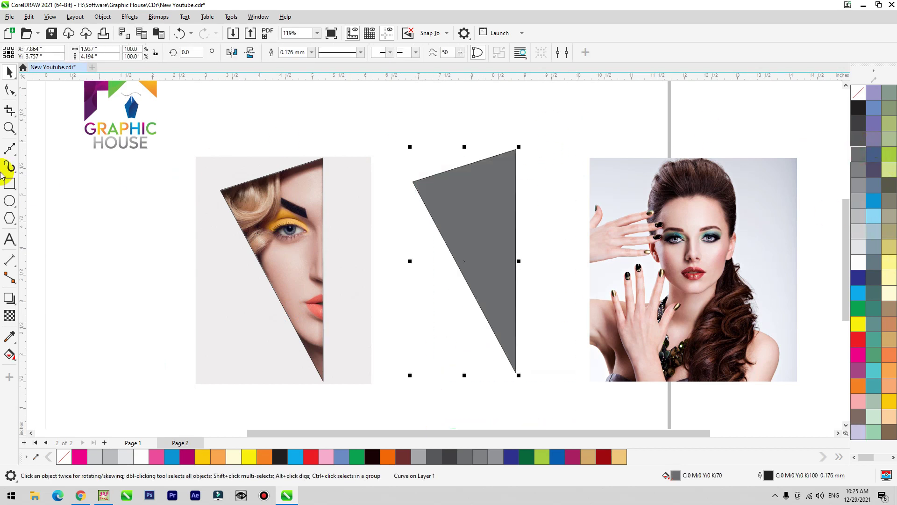
Draw a rectangle of about 3.35 × 4.32 inches over the reference image and position it around the grey triangle.
{"action": "left_click", "coordinate": [10, 184]}
{"action": "left_click_drag", "start_coordinate": [195, 155], "coordinate": [371, 384]}
{"action": "key", "text": "space"}
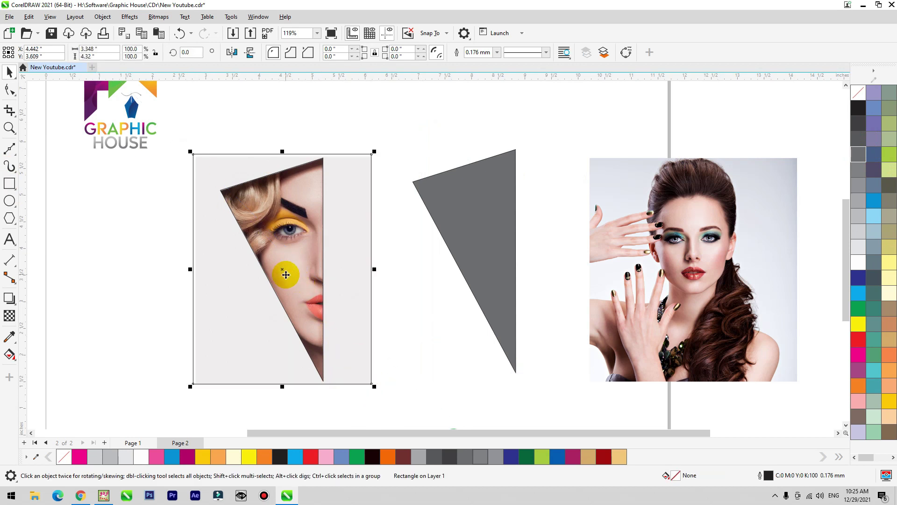
{"action": "left_click", "coordinate": [464, 231], "text": "shift"}
{"action": "key", "text": "c"}
{"action": "left_click", "coordinate": [557, 119]}
{"action": "left_click_drag", "start_coordinate": [551, 158], "coordinate": [558, 153]}
Fill the rectangle with the light grey sampled from the reference image's background and send it to the back.
{"action": "left_click", "coordinate": [9, 337]}
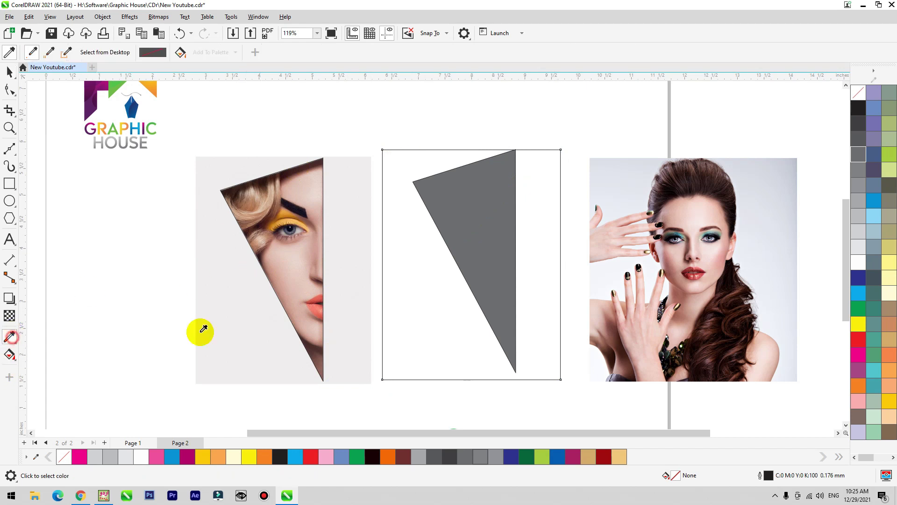
{"action": "left_click", "coordinate": [253, 335]}
{"action": "left_click", "coordinate": [408, 315]}
{"action": "key", "text": "space"}
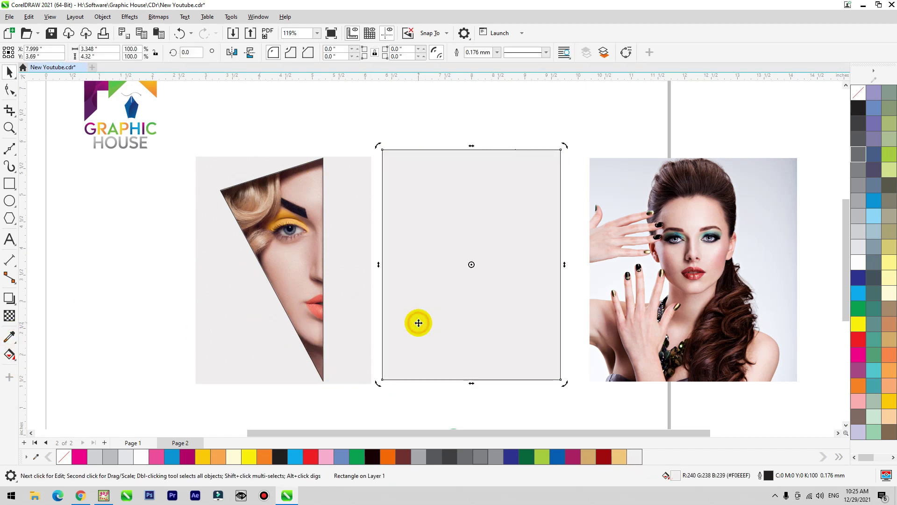
{"action": "key", "text": "shift+Page_Down"}
Remove the outlines of the rectangle and the grey triangle, and centre the triangle in the rectangle.
{"action": "left_click", "coordinate": [496, 231], "text": "shift"}
{"action": "right_click", "coordinate": [859, 92]}
{"action": "left_click", "coordinate": [629, 126]}
{"action": "left_click", "coordinate": [512, 223]}
PowerClip the portrait photo inside the grey triangle.
{"action": "left_click", "coordinate": [684, 226]}
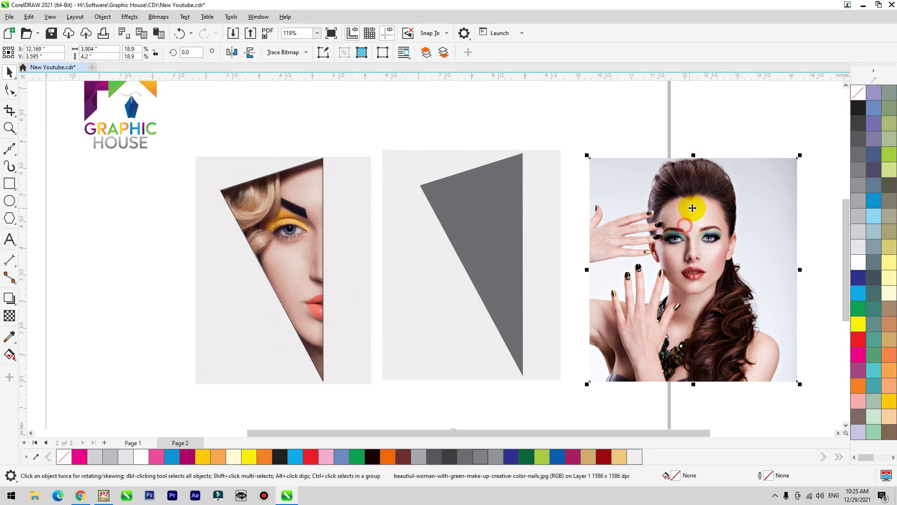
{"action": "right_click", "coordinate": [667, 160]}
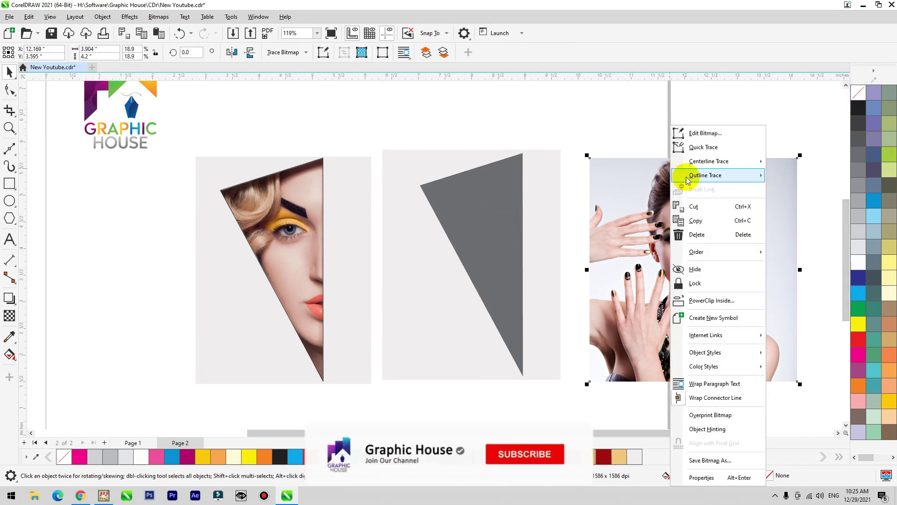
{"action": "left_click", "coordinate": [706, 304]}
{"action": "left_click", "coordinate": [526, 246]}
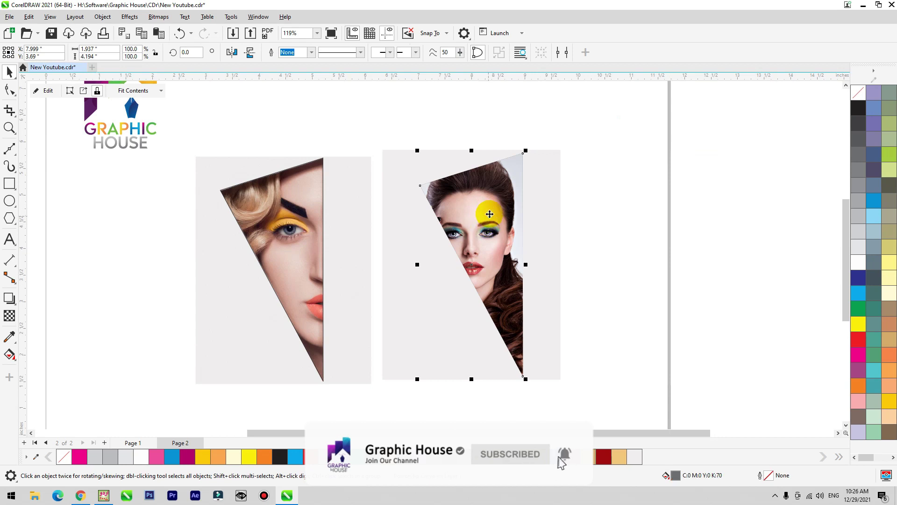
Shift the portrait sideways inside the PowerClip so the woman's face sits fully within the triangle.
{"action": "left_click", "coordinate": [489, 214], "text": "ctrl"}
{"action": "left_click_drag", "start_coordinate": [475, 211], "coordinate": [492, 210]}
{"action": "left_click", "coordinate": [666, 135], "text": "ctrl"}
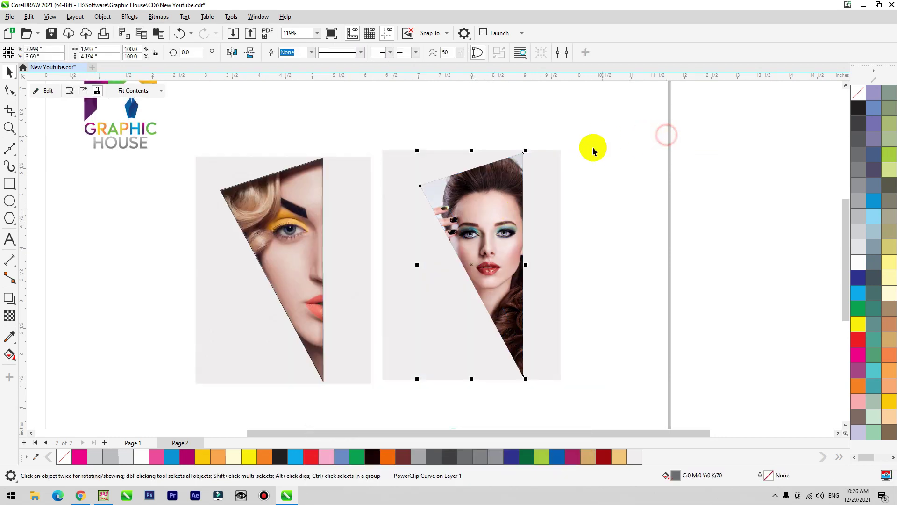
Delete the original traced triangle outline from the reference image.
{"action": "left_click_drag", "start_coordinate": [246, 195], "coordinate": [205, 195]}
{"action": "key", "text": "ctrl+z"}
{"action": "key", "text": "Delete"}
{"action": "left_click", "coordinate": [477, 213], "text": "ctrl"}
{"action": "left_click_drag", "start_coordinate": [456, 218], "coordinate": [434, 225]}
{"action": "key", "text": "ctrl+z"}
{"action": "left_click", "coordinate": [545, 200], "text": "shift"}
Set the PowerClip triangle's fill to C:40 M:40 Y:0 K:0.
{"action": "left_click", "coordinate": [660, 173]}
{"action": "left_click", "coordinate": [511, 177]}
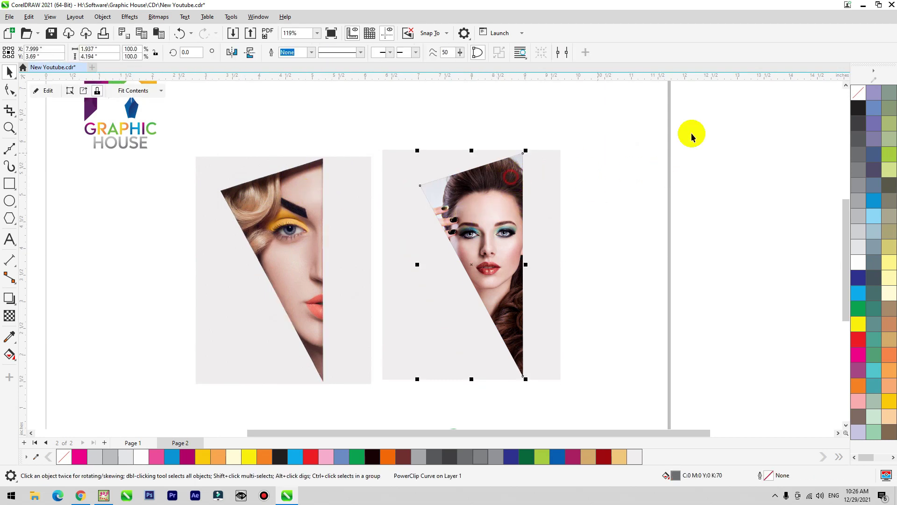
{"action": "left_click", "coordinate": [873, 93]}
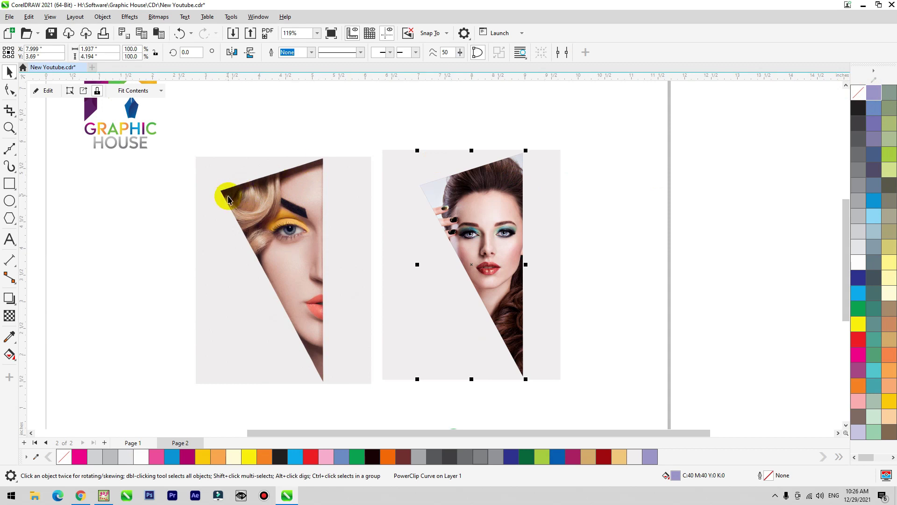
{"action": "left_click", "coordinate": [665, 223]}
Open the PowerClip contents for editing and draw straight segments just inside the triangle's upper and slanted edges.
{"action": "left_click", "coordinate": [466, 203]}
{"action": "double_click", "coordinate": [466, 203]}
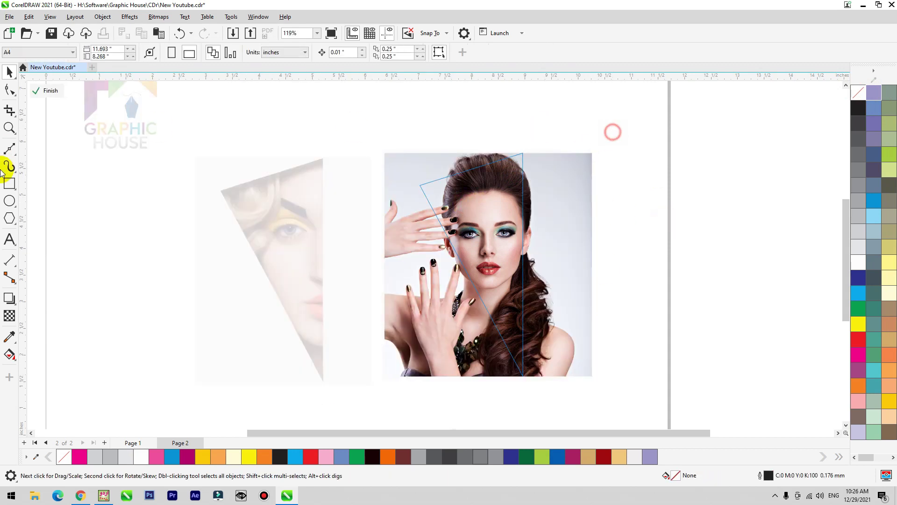
{"action": "left_click", "coordinate": [9, 149]}
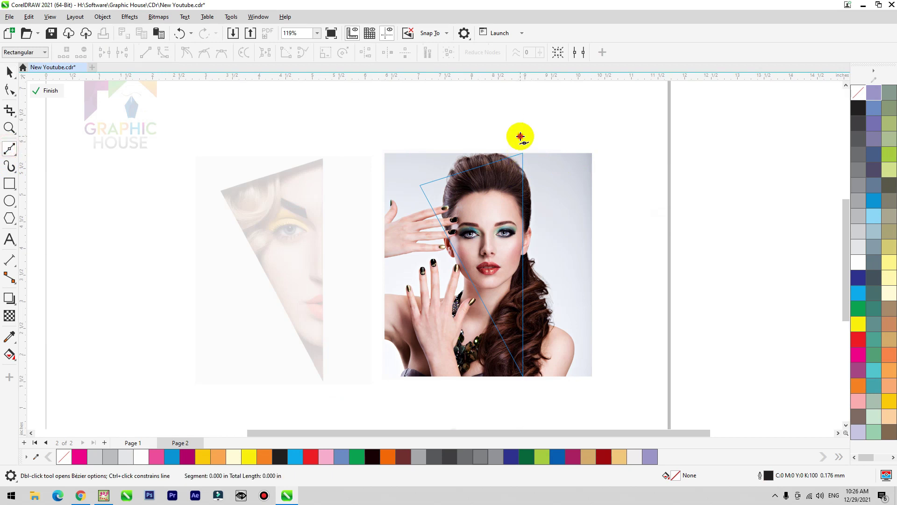
{"action": "left_click", "coordinate": [521, 136]}
{"action": "left_click", "coordinate": [526, 153]}
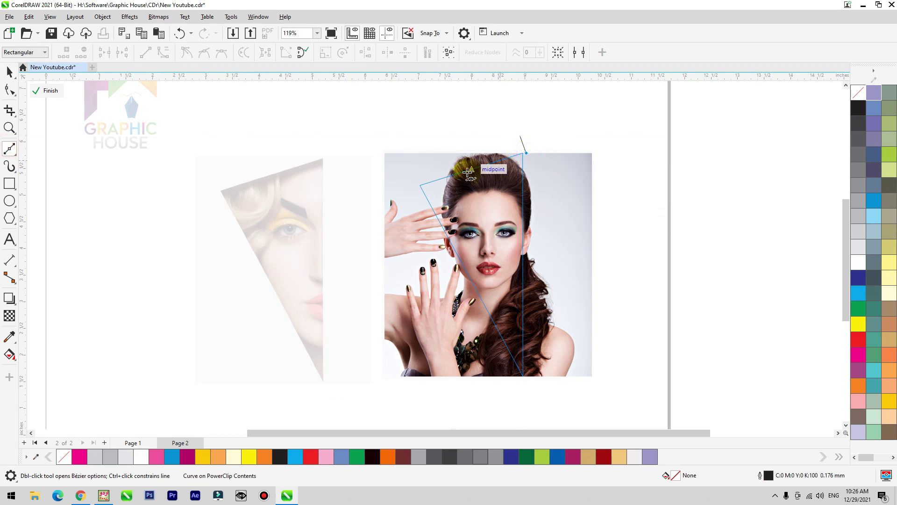
{"action": "left_click", "coordinate": [432, 188]}
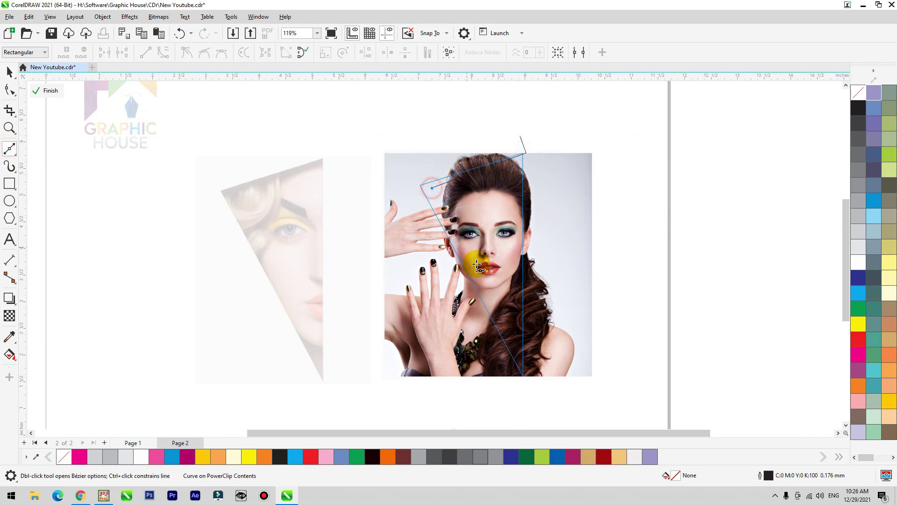
{"action": "left_click", "coordinate": [520, 361]}
Close the curve around the outside of the triangle and fill it with R23 G2 B4 (#170204) without an outline.
{"action": "left_click", "coordinate": [522, 390]}
{"action": "left_click", "coordinate": [447, 395]}
{"action": "left_click", "coordinate": [337, 218]}
{"action": "left_click", "coordinate": [342, 141]}
{"action": "left_click", "coordinate": [446, 90]}
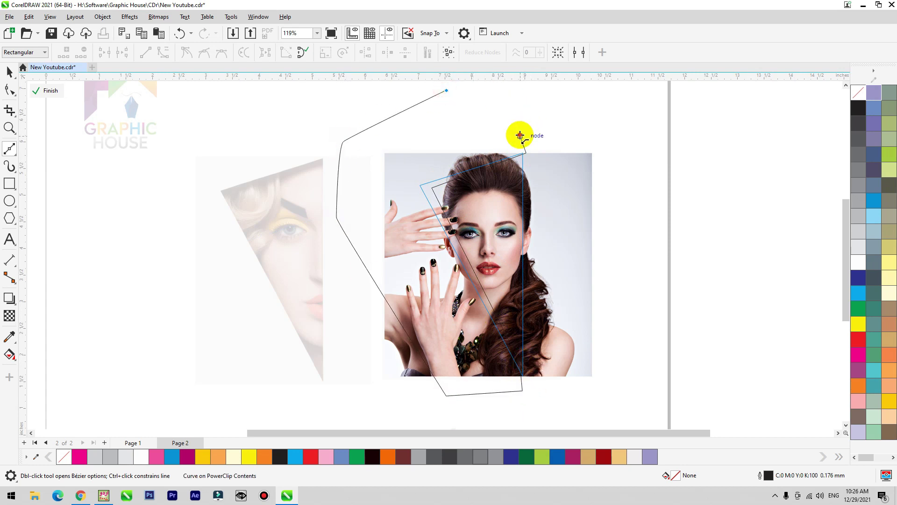
{"action": "left_click", "coordinate": [520, 136]}
{"action": "key", "text": "space"}
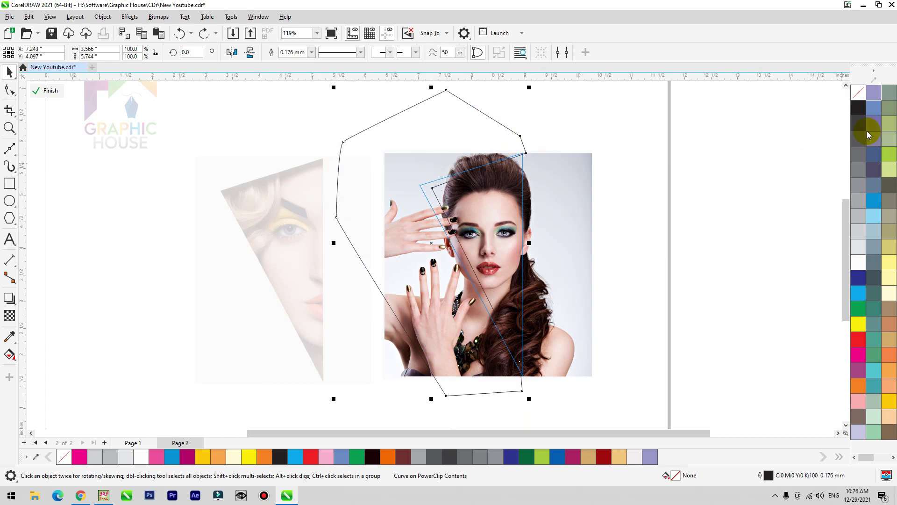
{"action": "left_click", "coordinate": [858, 108]}
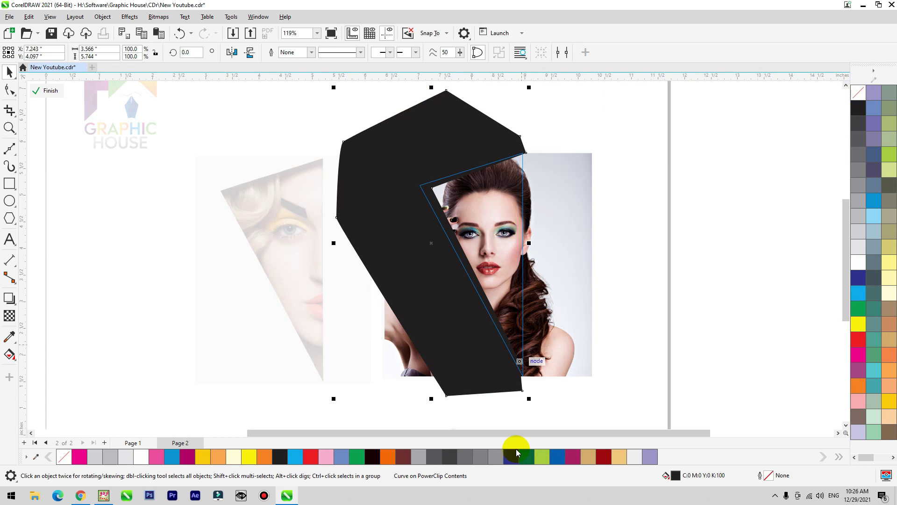
{"action": "left_click", "coordinate": [373, 455]}
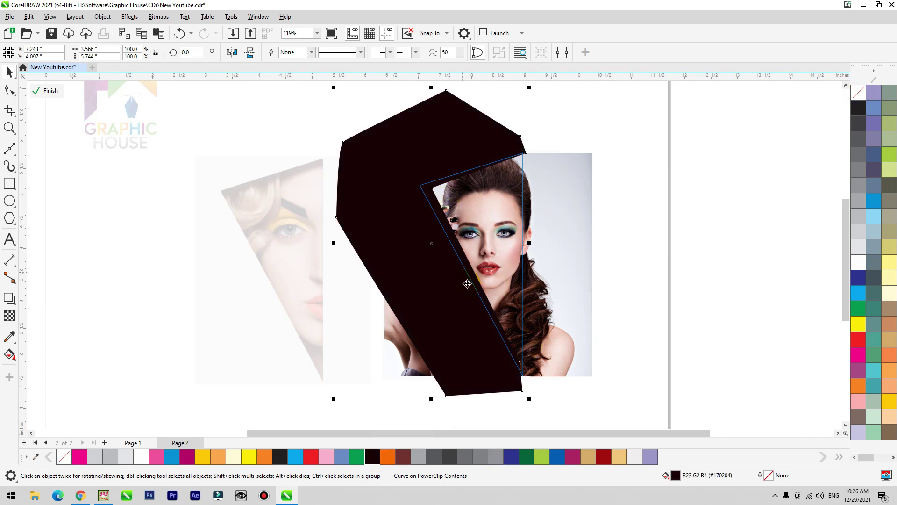
Convert the dark shape to a 150 dpi RGB Color (24-bit) bitmap with anti-aliasing and a transparent background.
{"action": "left_click", "coordinate": [158, 17]}
{"action": "left_click", "coordinate": [177, 33]}
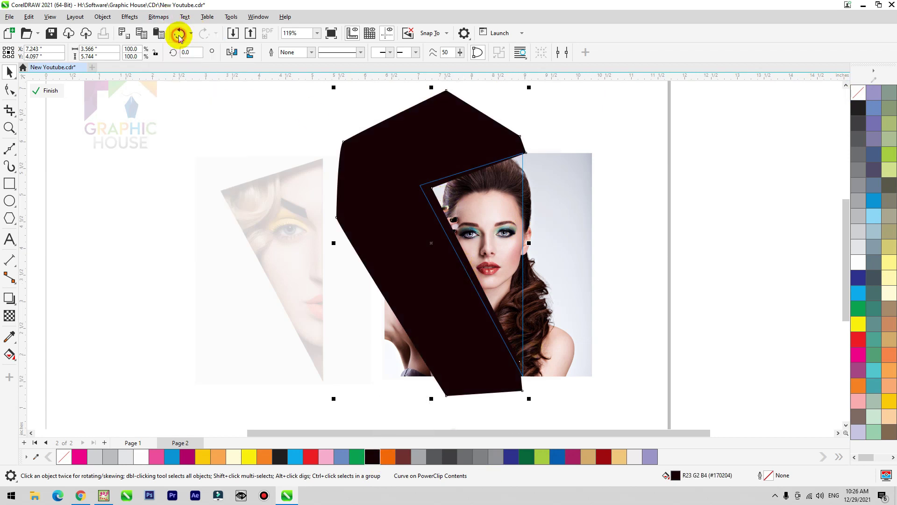
{"action": "left_click", "coordinate": [442, 220]}
{"action": "left_click", "coordinate": [441, 256]}
{"action": "left_click_drag", "start_coordinate": [427, 197], "coordinate": [397, 197]}
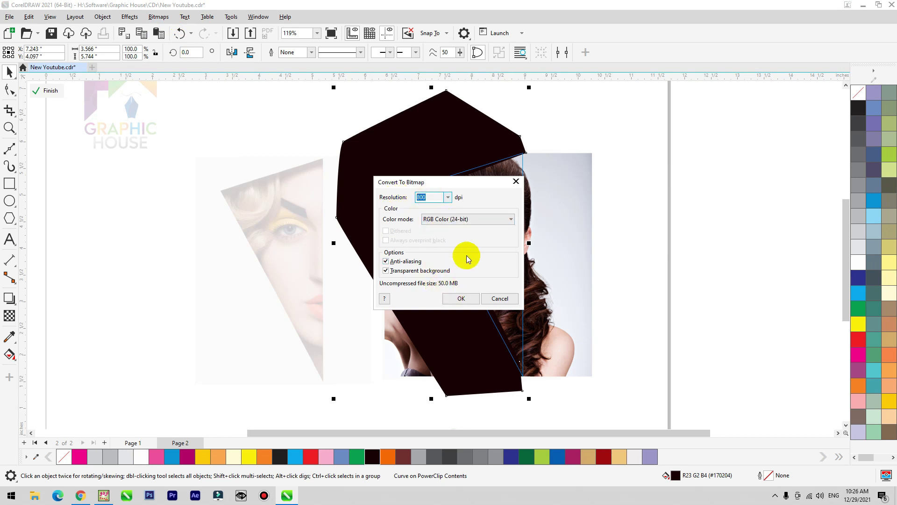
{"action": "type", "text": "100"}
{"action": "double_click", "coordinate": [423, 196]}
{"action": "type", "text": "150"}
{"action": "left_click", "coordinate": [459, 299]}
{"action": "left_click_drag", "start_coordinate": [427, 246], "coordinate": [354, 227]}
{"action": "key", "text": "ctrl+z"}
Apply a Gaussian Blur with a 19.3-pixel radius to the dark bitmap and finish editing the PowerClip contents.
{"action": "left_click", "coordinate": [130, 17]}
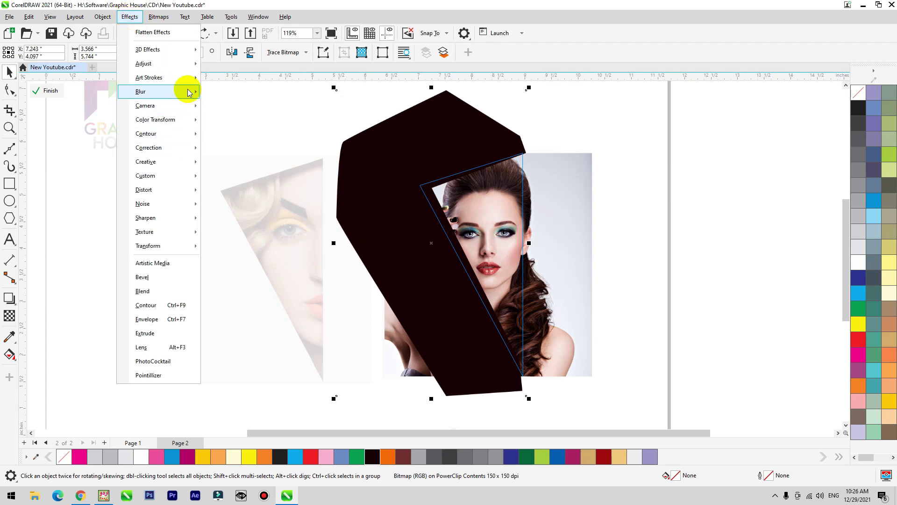
{"action": "mouse_move", "coordinate": [192, 91]}
{"action": "left_click", "coordinate": [237, 121]}
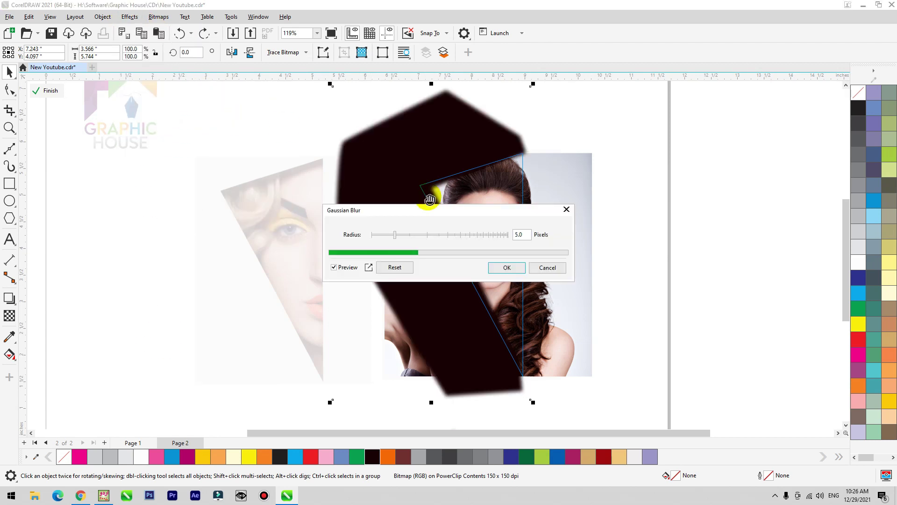
{"action": "left_click_drag", "start_coordinate": [436, 213], "coordinate": [441, 60]}
{"action": "left_click", "coordinate": [454, 67]}
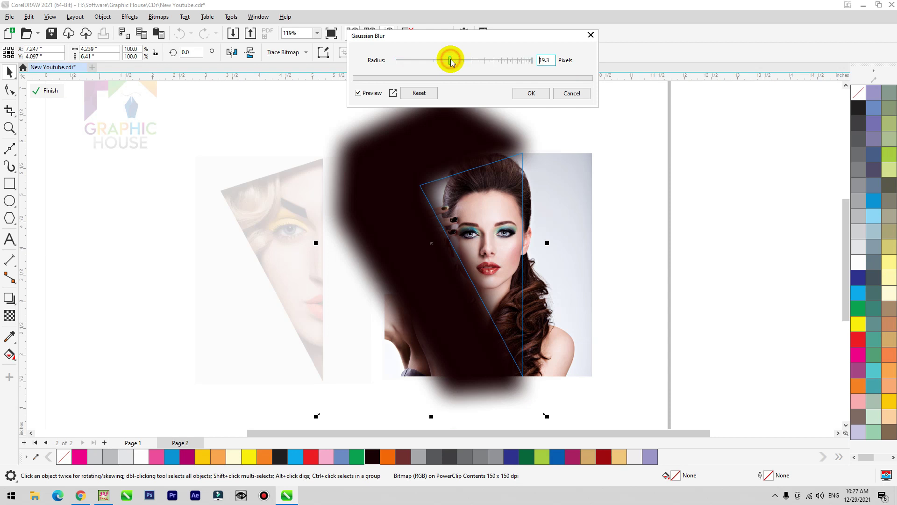
{"action": "left_click", "coordinate": [519, 94]}
{"action": "left_click_drag", "start_coordinate": [447, 134], "coordinate": [449, 136]}
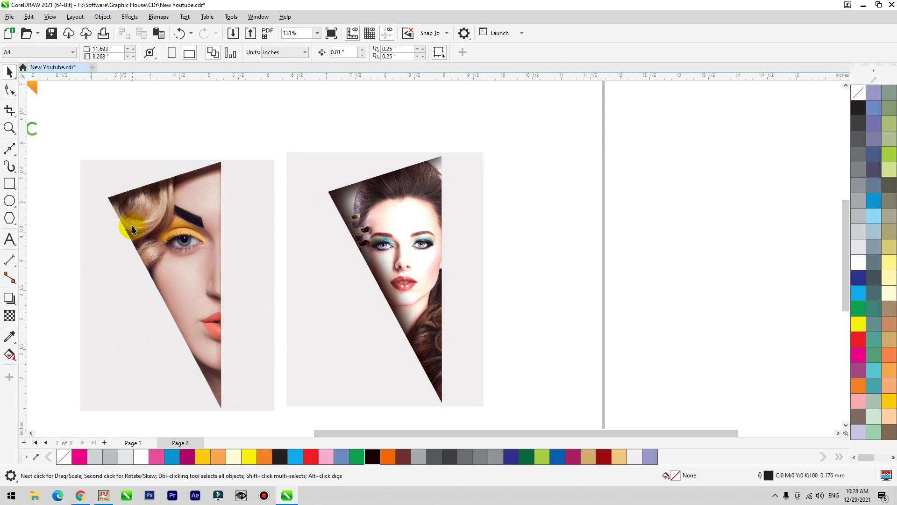
{"action": "left_click_drag", "start_coordinate": [421, 202], "coordinate": [406, 208]}
{"action": "key", "text": "ctrl+z"}
{"action": "left_click", "coordinate": [417, 204], "text": "ctrl"}
{"action": "left_click_drag", "start_coordinate": [358, 161], "coordinate": [216, 182]}
{"action": "key", "text": "ctrl+z"}
{"action": "left_click", "coordinate": [647, 192], "text": "ctrl"}
Duplicate the finished brunette portrait artwork with its light grey background to the right of the original.
{"action": "scroll", "coordinate": [607, 194], "scroll_direction": "down", "scroll_amount": 2}
{"action": "left_click_drag", "start_coordinate": [511, 148], "coordinate": [330, 359]}
{"action": "left_click_drag", "start_coordinate": [411, 288], "coordinate": [533, 286]}
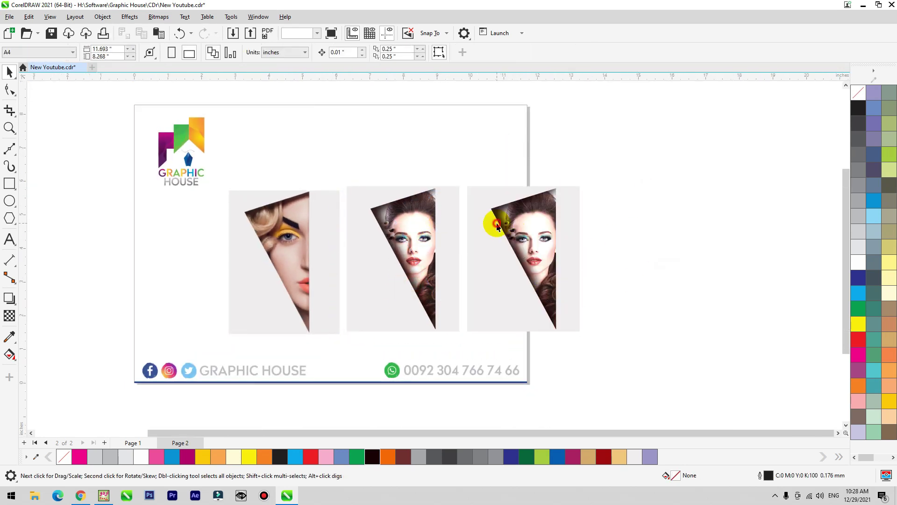
Delete the blurred dark shape from the duplicate's PowerClip contents and finish editing them.
{"action": "double_click", "coordinate": [506, 218]}
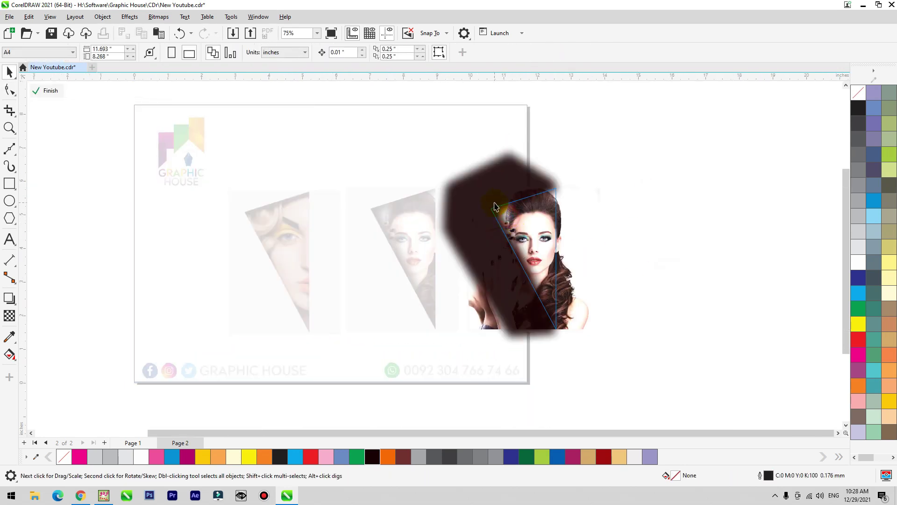
{"action": "key", "text": "Delete"}
{"action": "left_click", "coordinate": [590, 153], "text": "ctrl"}
{"action": "key", "text": "F2"}
{"action": "left_click_drag", "start_coordinate": [603, 154], "coordinate": [163, 340]}
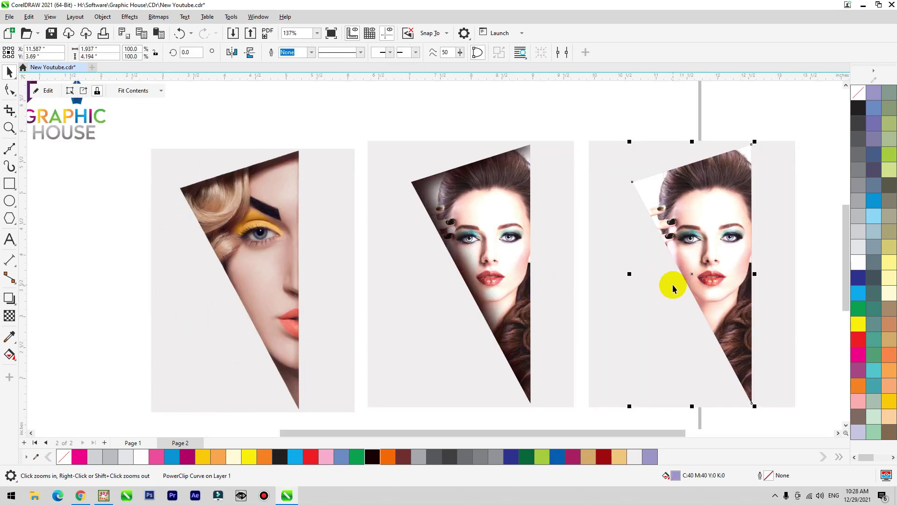
{"action": "scroll", "coordinate": [176, 280], "scroll_direction": "down", "scroll_amount": 1}
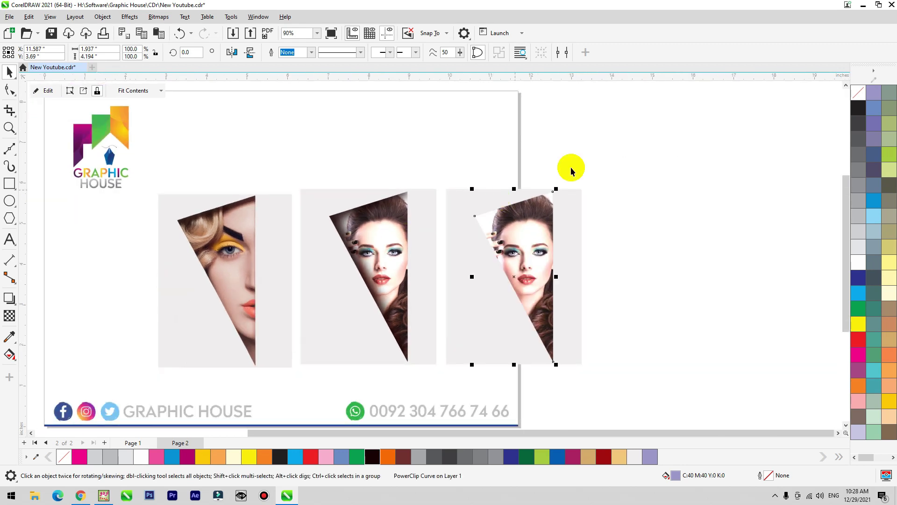
Place the portrait photo loose beside the page and empty the duplicate's PowerClip triangle.
{"action": "key", "text": "space"}
{"action": "left_click", "coordinate": [633, 142]}
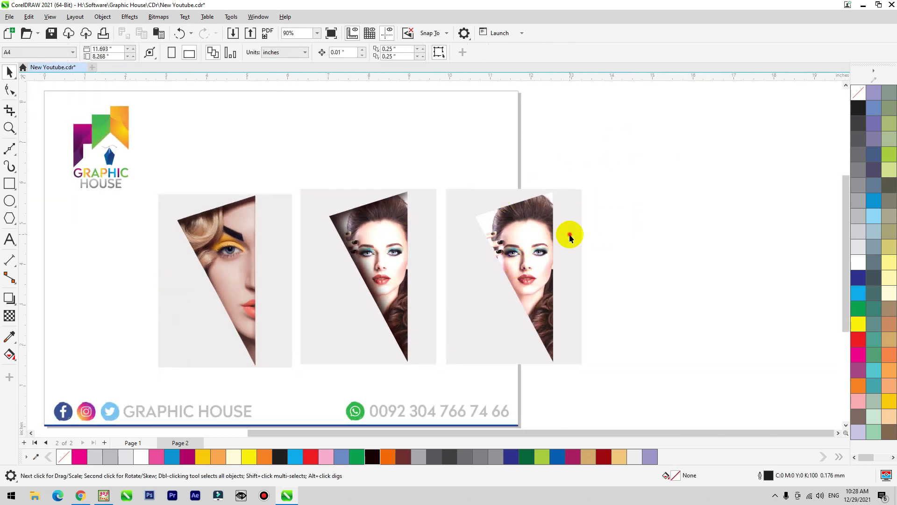
{"action": "left_click", "coordinate": [524, 233]}
{"action": "left_click_drag", "start_coordinate": [536, 228], "coordinate": [749, 351]}
{"action": "right_click", "coordinate": [698, 165]}
{"action": "right_click", "coordinate": [687, 150]}
{"action": "left_click", "coordinate": [730, 108]}
{"action": "left_click", "coordinate": [632, 104]}
{"action": "left_click_drag", "start_coordinate": [681, 164], "coordinate": [657, 143]}
{"action": "key", "text": "Delete"}
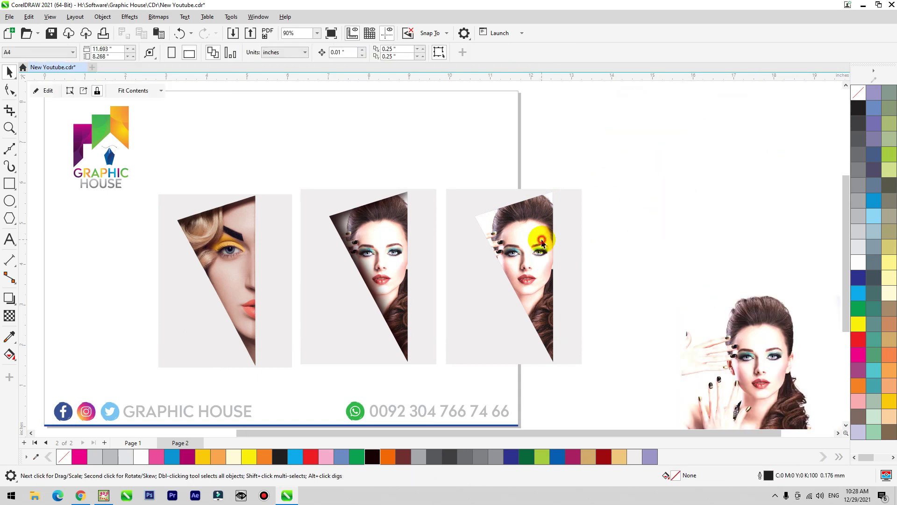
{"action": "left_click", "coordinate": [542, 240]}
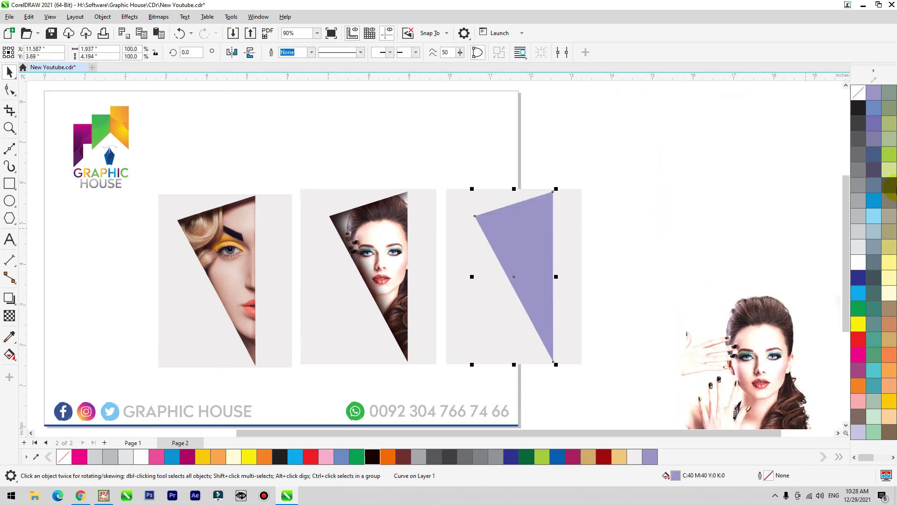
Trim the triangle's shape out of the duplicate's light grey rectangle and delete the triangle.
{"action": "left_click", "coordinate": [579, 211], "text": "shift"}
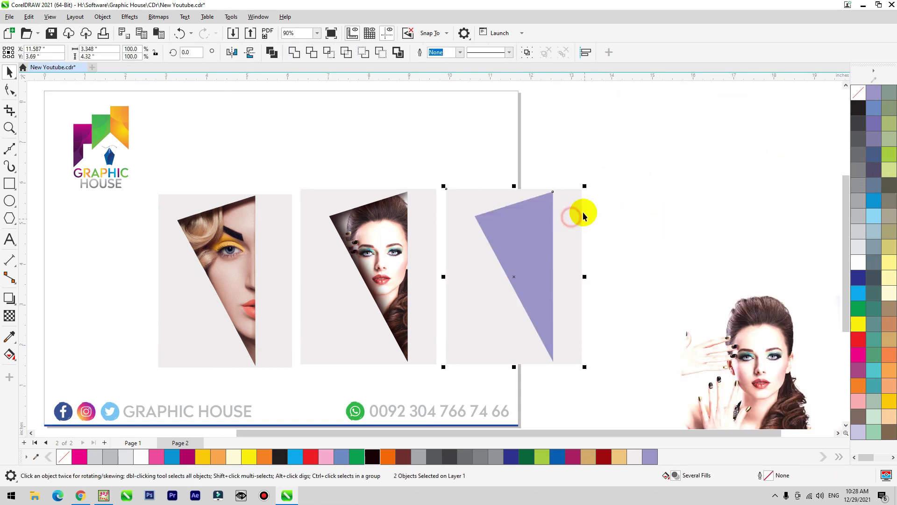
{"action": "left_click", "coordinate": [309, 53]}
{"action": "left_click", "coordinate": [536, 136]}
{"action": "left_click_drag", "start_coordinate": [530, 246], "coordinate": [593, 296]}
{"action": "key", "text": "ctrl+z"}
{"action": "key", "text": "Delete"}
Move the cut-out grey rectangle off the page and place the portrait photo behind it.
{"action": "left_click_drag", "start_coordinate": [565, 244], "coordinate": [672, 224]}
{"action": "left_click_drag", "start_coordinate": [669, 226], "coordinate": [667, 244]}
{"action": "left_click_drag", "start_coordinate": [736, 350], "coordinate": [612, 252]}
{"action": "key", "text": "F2"}
{"action": "left_click_drag", "start_coordinate": [760, 190], "coordinate": [487, 321]}
{"action": "key", "text": "shift+Page_Down"}
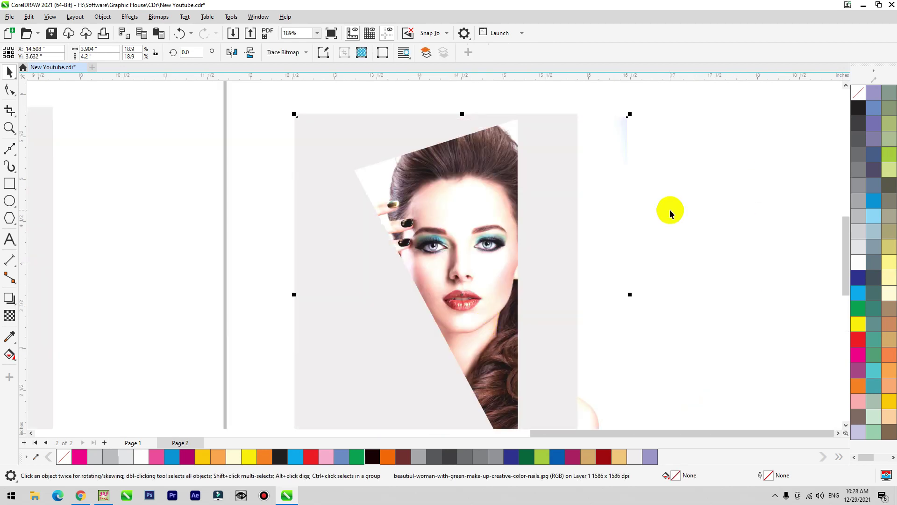
Resize the photo to about 3.96 x 4.26 in and position the face inside the triangular opening.
{"action": "left_click_drag", "start_coordinate": [630, 115], "coordinate": [607, 139]}
{"action": "left_click_drag", "start_coordinate": [587, 221], "coordinate": [590, 198]}
{"action": "scroll", "coordinate": [475, 192], "scroll_direction": "down", "scroll_amount": 2}
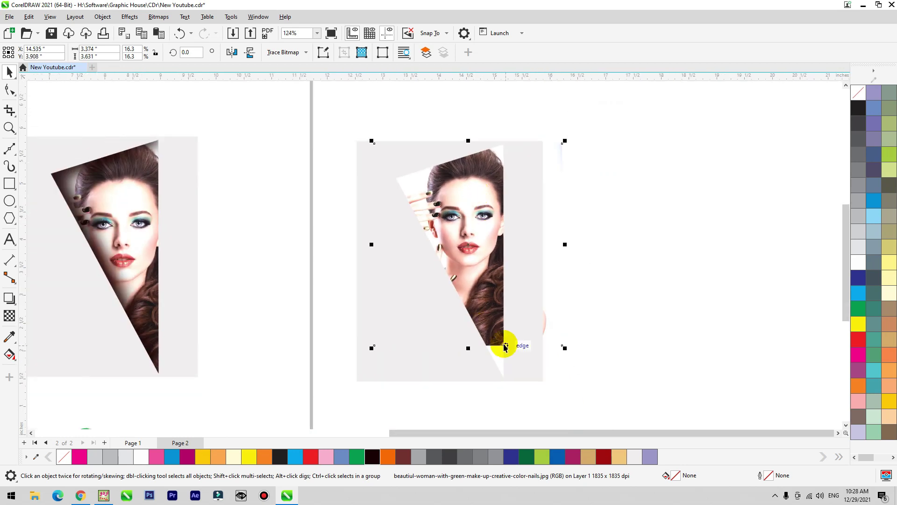
{"action": "left_click_drag", "start_coordinate": [566, 349], "coordinate": [598, 383]}
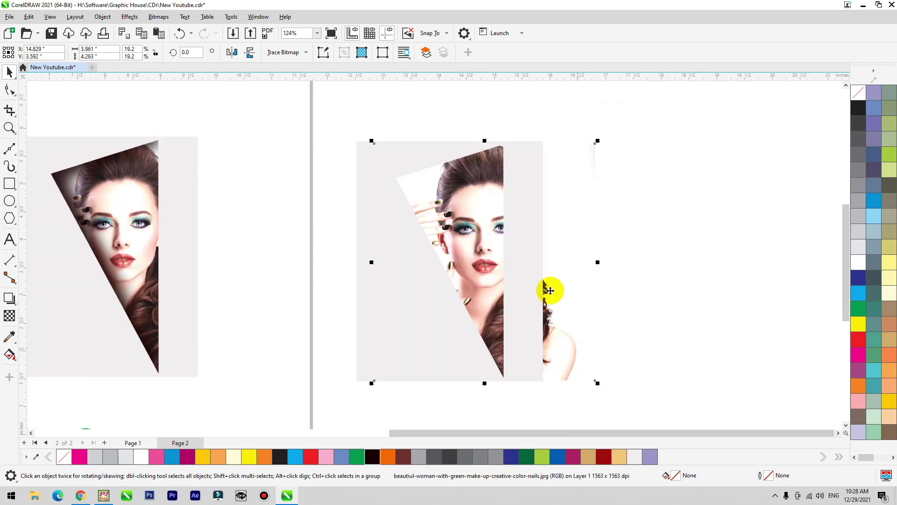
{"action": "left_click_drag", "start_coordinate": [557, 286], "coordinate": [543, 285]}
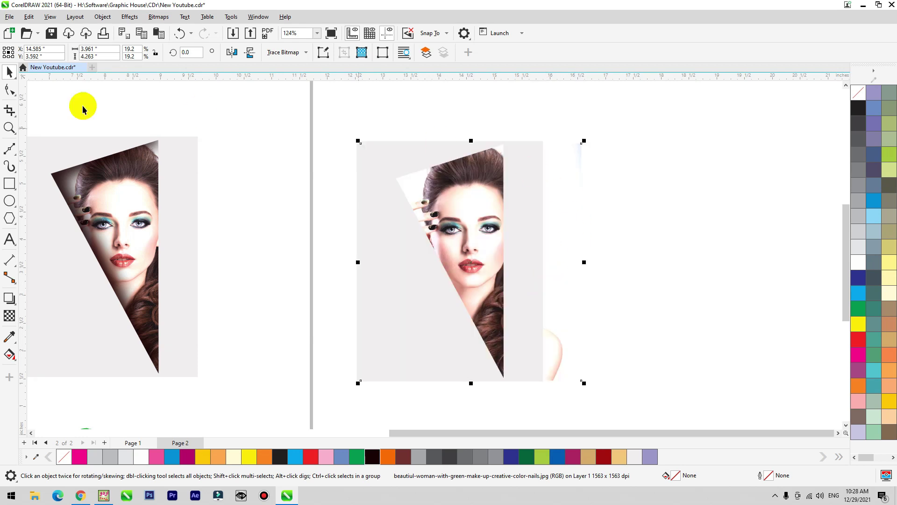
Crop the photo by its corner nodes so its edges lie just inside the grey rectangle's outline.
{"action": "left_click", "coordinate": [10, 91]}
{"action": "mouse_move", "coordinate": [529, 384]}
{"action": "left_mouse_down"}
{"action": "mouse_move", "coordinate": [544, 374]}
{"action": "mouse_move", "coordinate": [538, 374]}
{"action": "left_mouse_up"}
{"action": "left_click_drag", "start_coordinate": [346, 128], "coordinate": [369, 366]}
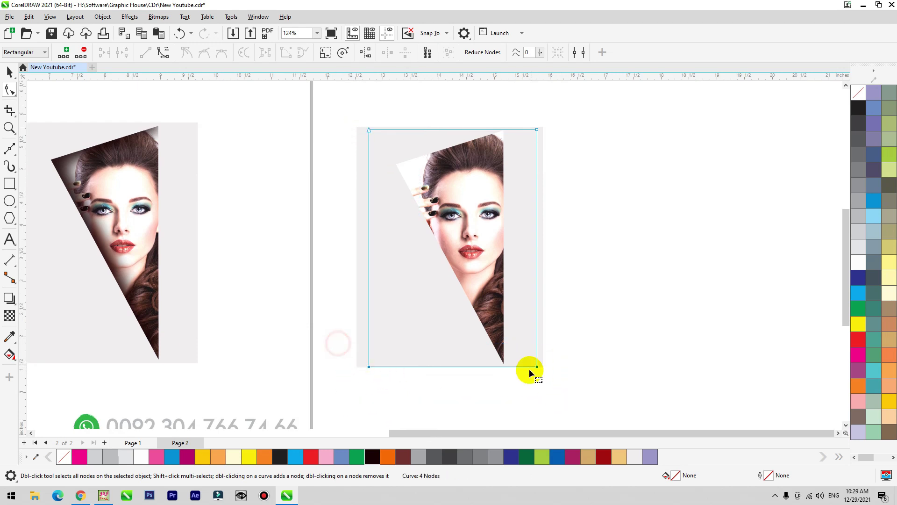
{"action": "left_click_drag", "start_coordinate": [537, 367], "coordinate": [538, 363]}
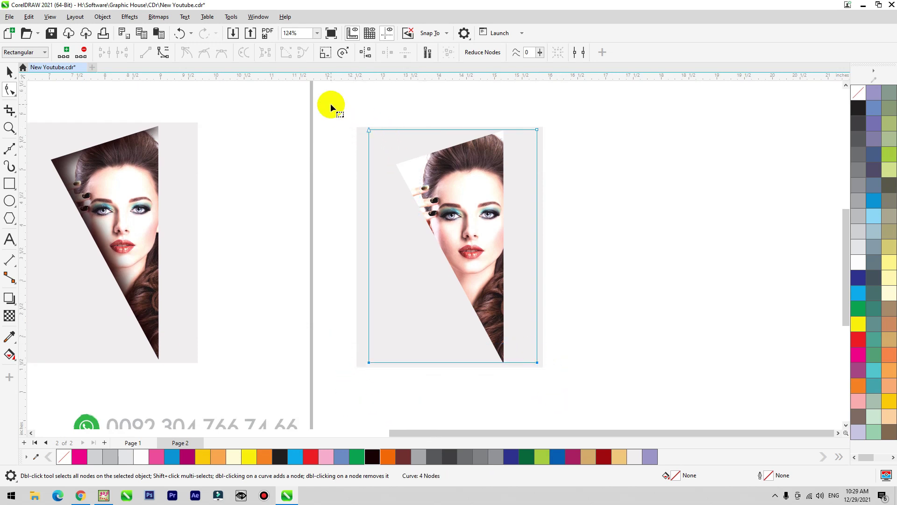
Add a drop shadow to the cut-out grey rectangle, offset about 0.05 in left and 0.1 in down.
{"action": "key", "text": "space"}
{"action": "left_click_drag", "start_coordinate": [373, 236], "coordinate": [357, 244]}
{"action": "key", "text": "ctrl+z"}
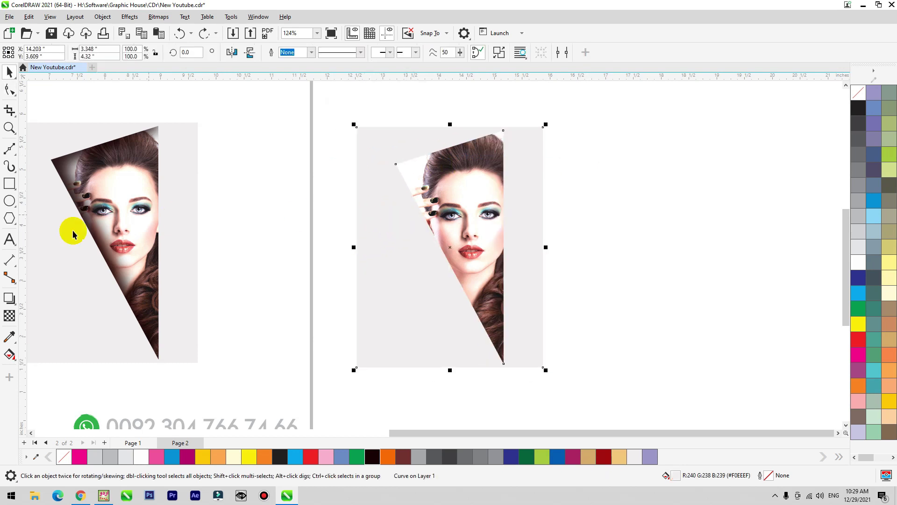
{"action": "left_click", "coordinate": [17, 307]}
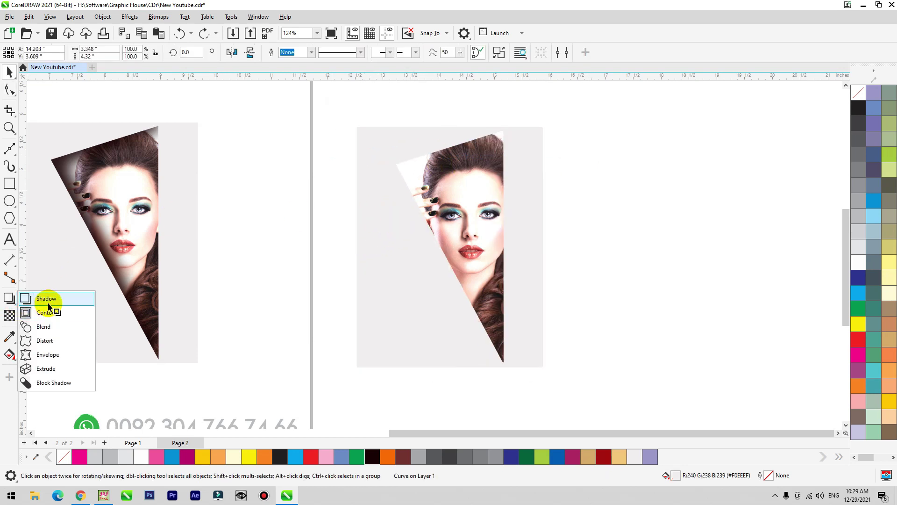
{"action": "left_click", "coordinate": [46, 300]}
{"action": "left_click", "coordinate": [406, 211]}
{"action": "left_click_drag", "start_coordinate": [402, 216], "coordinate": [508, 260]}
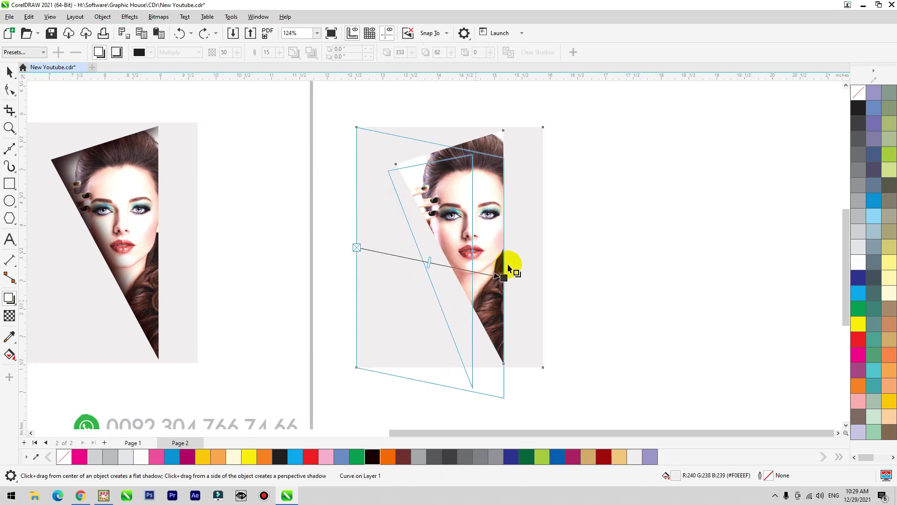
{"action": "left_click_drag", "start_coordinate": [499, 207], "coordinate": [393, 373]}
Set the drop shadow's feathering to 5 and its opacity to 65.
{"action": "left_click", "coordinate": [270, 52]}
{"action": "type", "text": "5"}
{"action": "key", "text": "Return"}
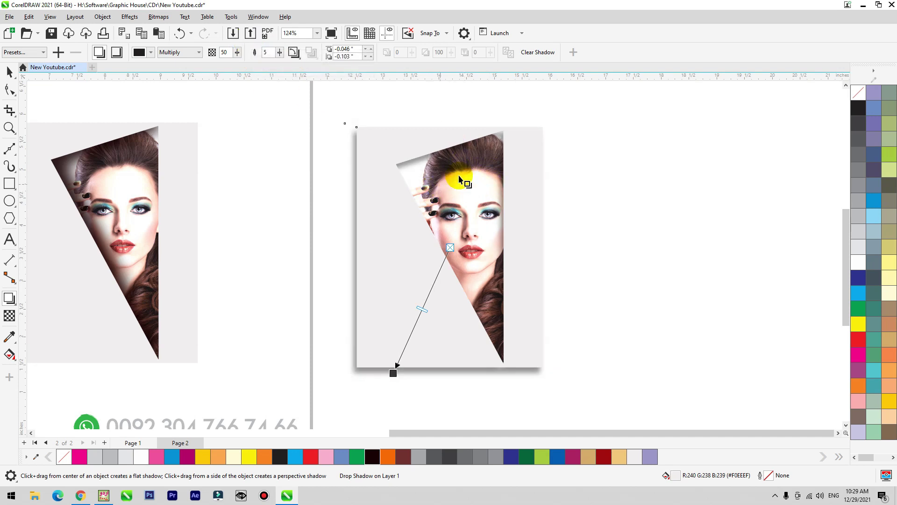
{"action": "left_click", "coordinate": [226, 52]}
{"action": "type", "text": "8"}
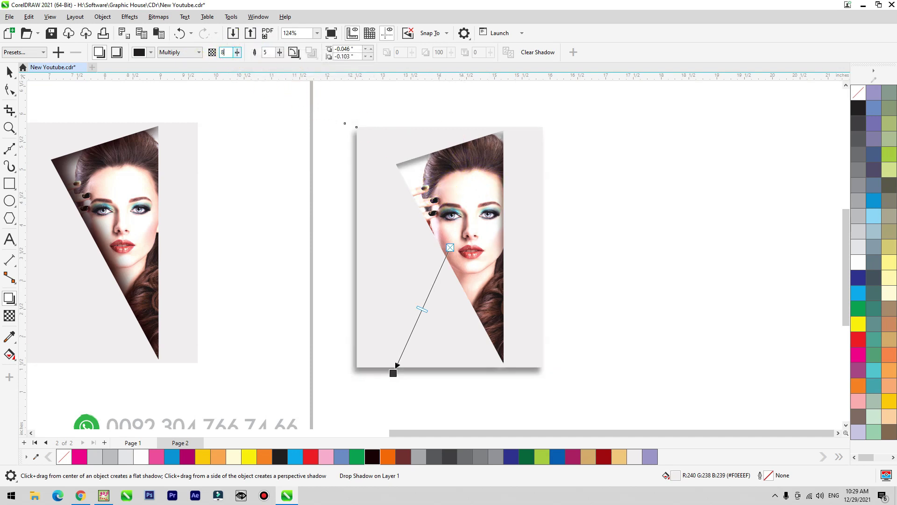
{"action": "type", "text": "8"}
{"action": "key", "text": "Return"}
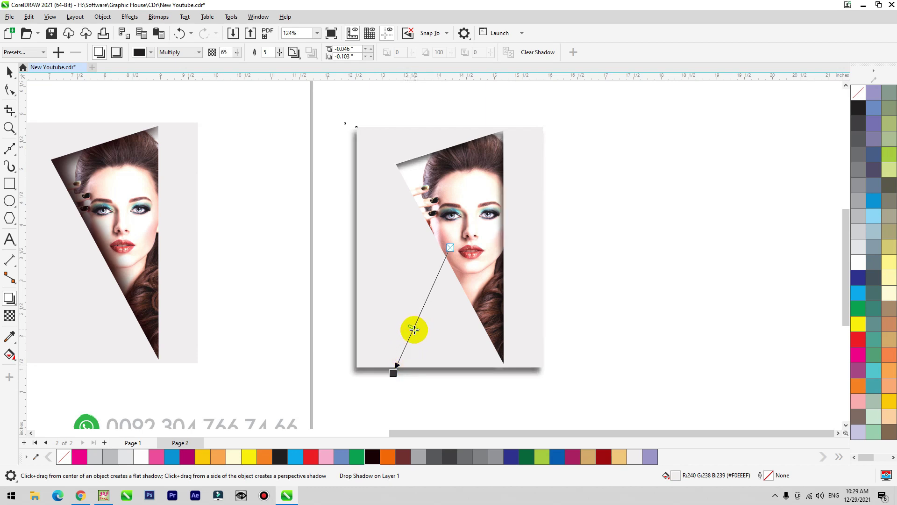
{"action": "key", "text": "space"}
{"action": "left_click", "coordinate": [636, 160]}
{"action": "left_click_drag", "start_coordinate": [503, 192], "coordinate": [548, 218]}
{"action": "key", "text": "ctrl+z"}
{"action": "left_click_drag", "start_coordinate": [457, 193], "coordinate": [271, 214]}
{"action": "key", "text": "ctrl+z"}
{"action": "left_click", "coordinate": [628, 100]}
Group the photo with the shadowed cutout and draw a rectangle about 3.24 x 4.24 in just inside the outer edges.
{"action": "left_click_drag", "start_coordinate": [522, 246], "coordinate": [289, 398]}
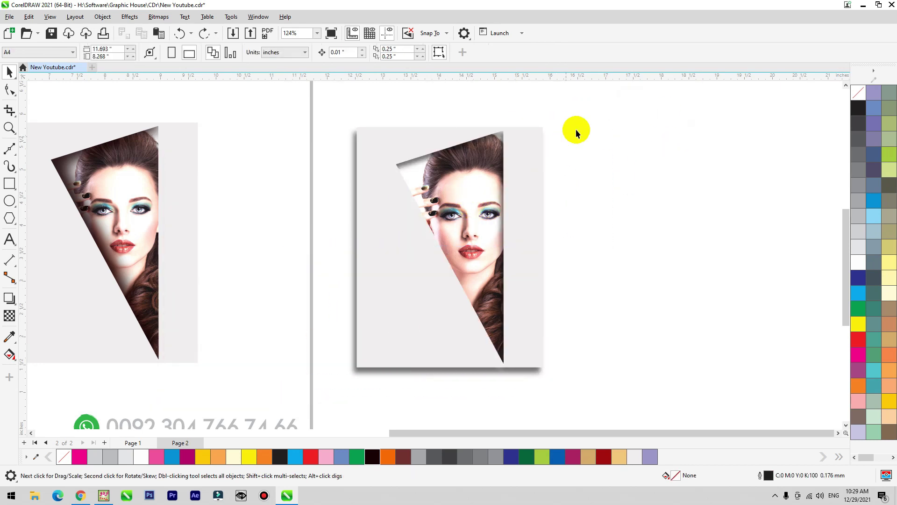
{"action": "left_click_drag", "start_coordinate": [522, 136], "coordinate": [297, 421]}
{"action": "left_click", "coordinate": [9, 183]}
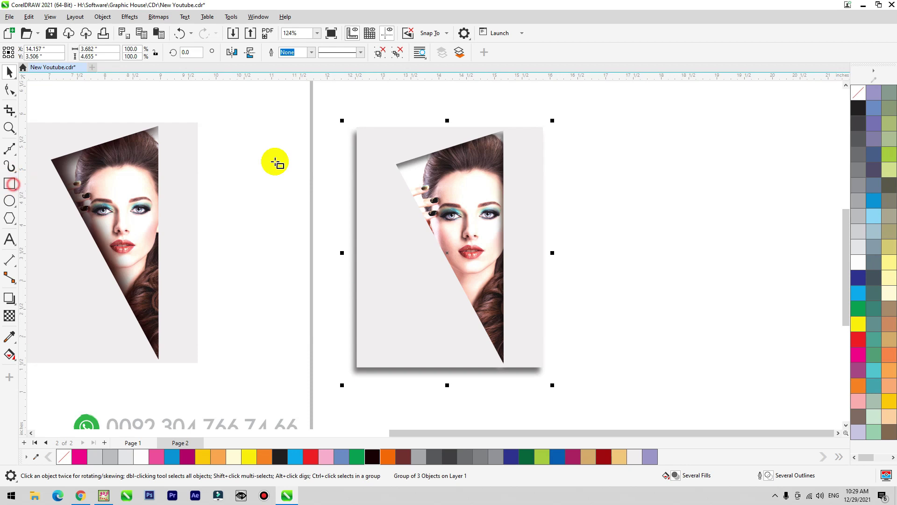
{"action": "left_click_drag", "start_coordinate": [359, 130], "coordinate": [539, 364]}
{"action": "key", "text": "space"}
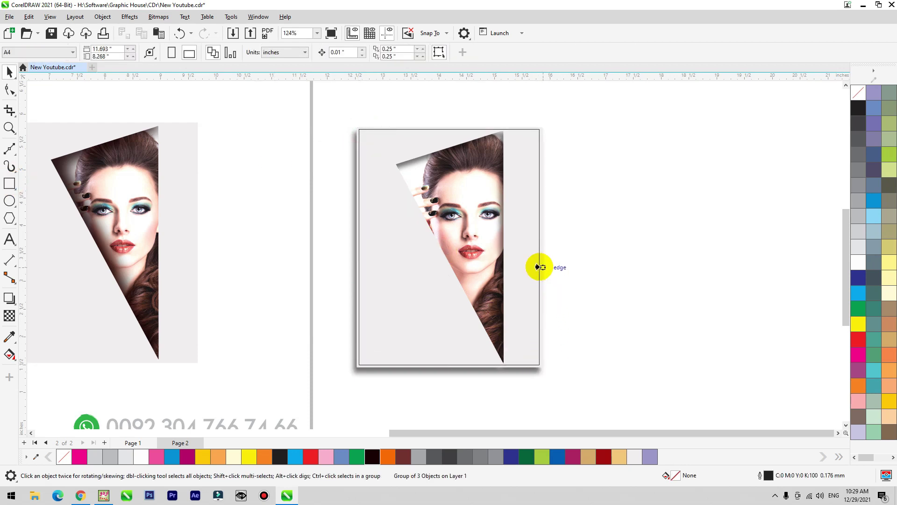
PowerClip the group into the new rectangle, remove its outline and move it closer to the page.
{"action": "left_click", "coordinate": [539, 266]}
{"action": "right_click", "coordinate": [858, 92]}
{"action": "left_click_drag", "start_coordinate": [499, 257], "coordinate": [384, 256]}
{"action": "scroll", "coordinate": [437, 266], "scroll_direction": "down", "scroll_amount": 2}
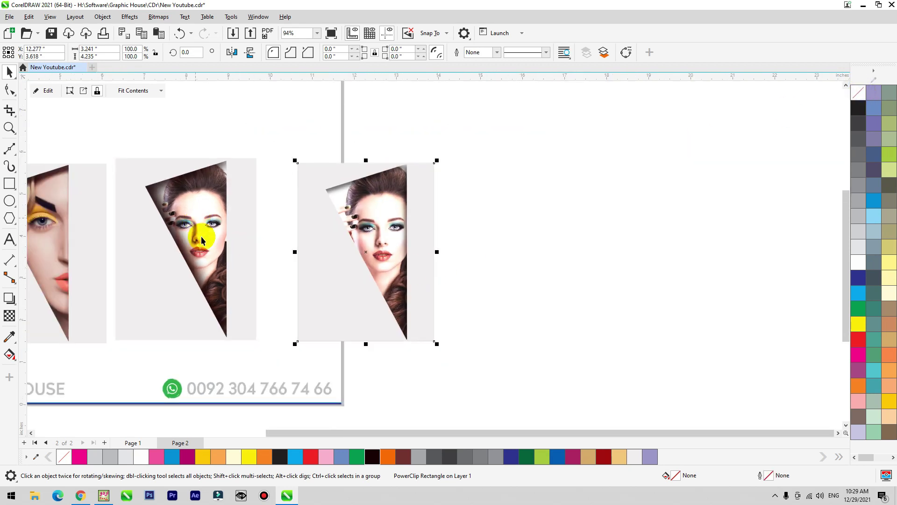
{"action": "left_click", "coordinate": [378, 243]}
{"action": "scroll", "coordinate": [411, 226], "scroll_direction": "down", "scroll_amount": 2}
{"action": "left_click", "coordinate": [493, 193]}
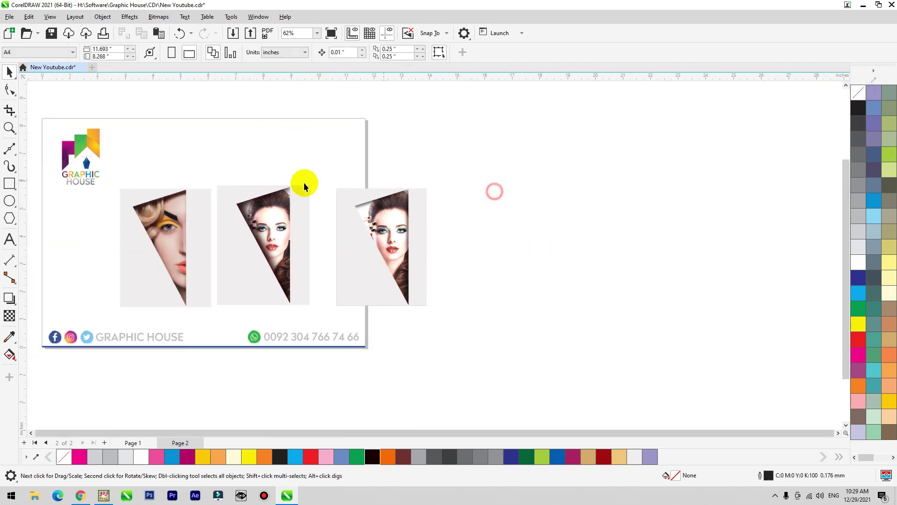
Switch to Page 1 and move the flower photo and the sample Z image up to clear working space.
{"action": "left_click", "coordinate": [132, 442]}
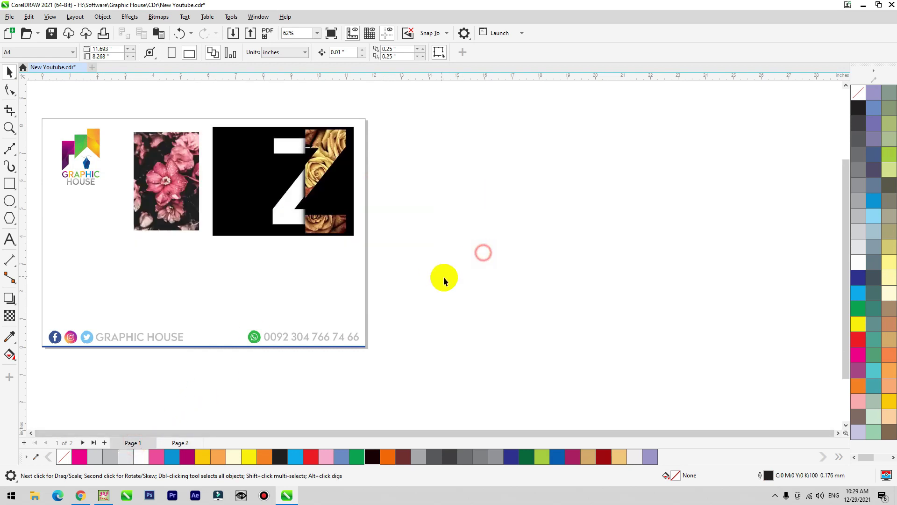
{"action": "scroll", "coordinate": [443, 276], "scroll_direction": "down", "scroll_amount": 1}
{"action": "key", "text": "F2"}
{"action": "left_click_drag", "start_coordinate": [412, 134], "coordinate": [132, 319]}
{"action": "left_click_drag", "start_coordinate": [590, 207], "coordinate": [613, 212]}
{"action": "left_click_drag", "start_coordinate": [365, 219], "coordinate": [356, 162]}
{"action": "left_click_drag", "start_coordinate": [542, 257], "coordinate": [575, 174]}
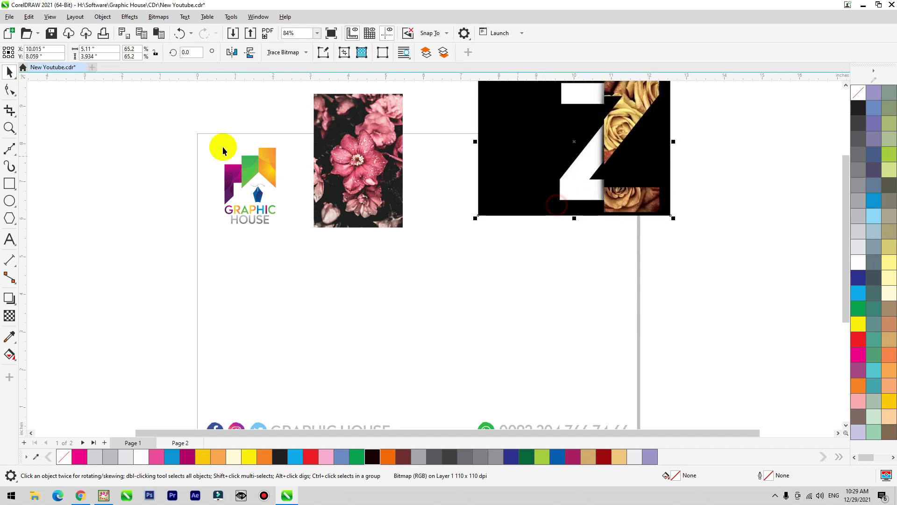
Add a letter Z below the flower photo in bold Gotham, enlarged to about 272 pt.
{"action": "left_click", "coordinate": [335, 338]}
{"action": "type", "text": "Z"}
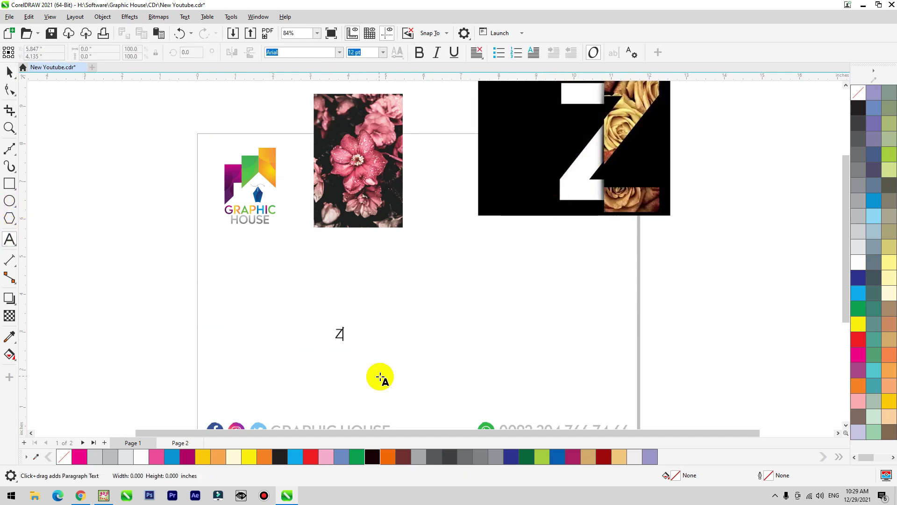
{"action": "left_click", "coordinate": [10, 71]}
{"action": "left_click", "coordinate": [289, 53]}
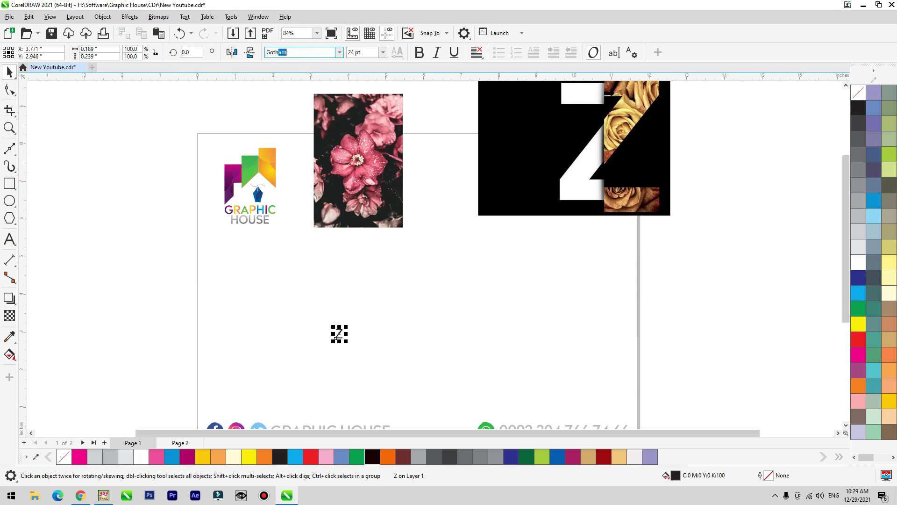
{"action": "left_click_drag", "start_coordinate": [349, 330], "coordinate": [410, 299]}
{"action": "left_click", "coordinate": [419, 52]}
Draw a rectangle around the Z, fill it with very dark maroon, send it to the back and widen it leftward.
{"action": "left_click", "coordinate": [9, 183]}
{"action": "left_click_drag", "start_coordinate": [463, 221], "coordinate": [368, 400]}
{"action": "key", "text": "space"}
{"action": "left_click", "coordinate": [372, 456]}
{"action": "key", "text": "shift+Page_Down"}
{"action": "left_click_drag", "start_coordinate": [367, 311], "coordinate": [319, 311]}
Fill the Z with white and centre it horizontally and vertically on the dark rectangle.
{"action": "left_click", "coordinate": [407, 297]}
{"action": "left_click", "coordinate": [858, 259]}
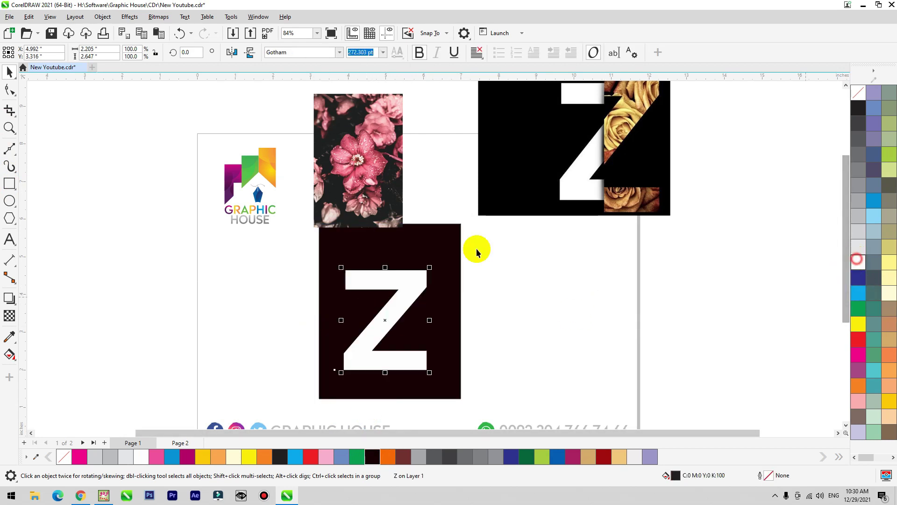
{"action": "left_click", "coordinate": [419, 246], "text": "shift"}
{"action": "key", "text": "c"}
{"action": "key", "text": "e"}
Move the flower photo farther up and enlarge the dark rectangle upward and sideways around the Z.
{"action": "left_click_drag", "start_coordinate": [439, 254], "coordinate": [443, 261]}
{"action": "left_click_drag", "start_coordinate": [366, 179], "coordinate": [359, 120]}
{"action": "left_click", "coordinate": [411, 284]}
{"action": "left_click", "coordinate": [438, 250]}
{"action": "left_click_drag", "start_coordinate": [396, 229], "coordinate": [395, 182]}
{"action": "left_click_drag", "start_coordinate": [468, 295], "coordinate": [502, 295]}
Centre the Z horizontally and vertically on the enlarged dark rectangle.
{"action": "left_click_drag", "start_coordinate": [419, 288], "coordinate": [420, 274]}
{"action": "left_click", "coordinate": [482, 272], "text": "shift"}
{"action": "key", "text": "c"}
{"action": "key", "text": "e"}
{"action": "left_click", "coordinate": [577, 289]}
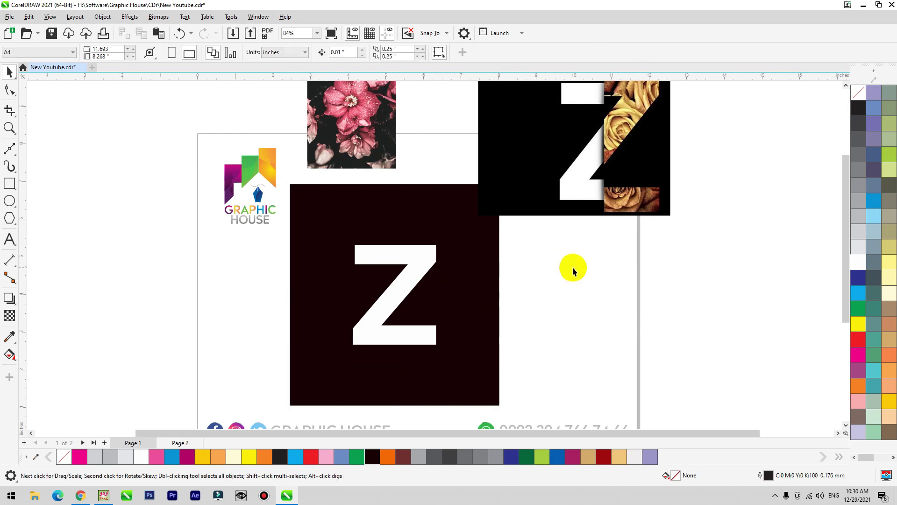
Create a narrower copy of the dark maroon rectangle that covers the right half of the white Z.
{"action": "left_click", "coordinate": [379, 145]}
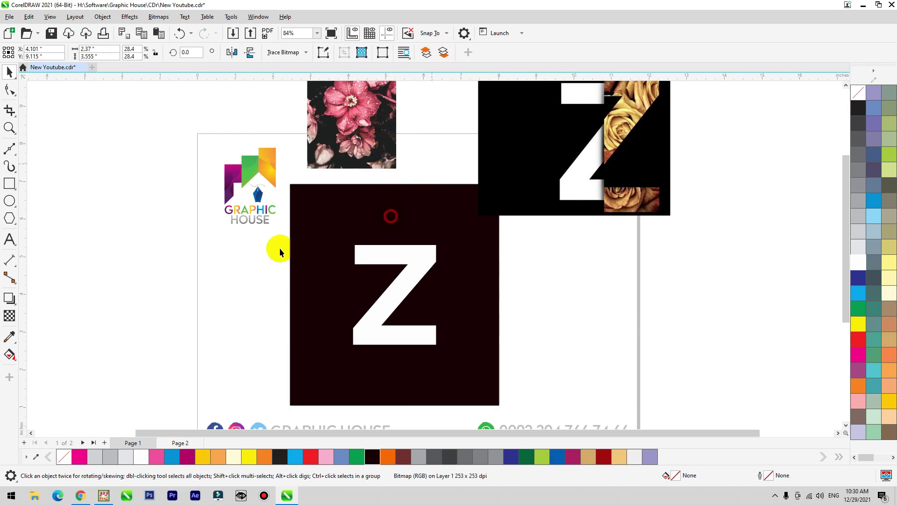
{"action": "left_click", "coordinate": [293, 293]}
{"action": "left_click_drag", "start_coordinate": [290, 294], "coordinate": [389, 295]}
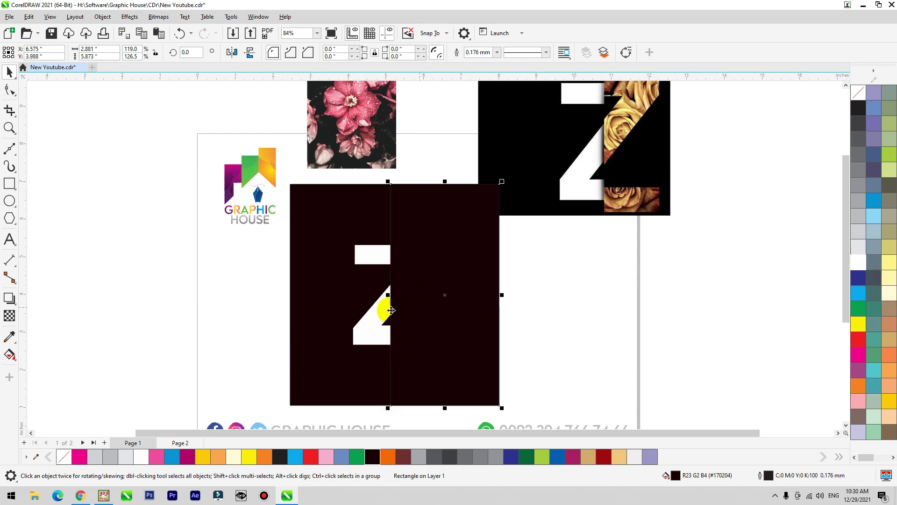
Duplicate the Z in front of the dark rectangles, enlarge the copy to about 343.6 pt and fill it with cyan.
{"action": "left_click", "coordinate": [375, 322]}
{"action": "key", "text": "plus"}
{"action": "left_click_drag", "start_coordinate": [380, 310], "coordinate": [447, 351]}
{"action": "key", "text": "ctrl+z"}
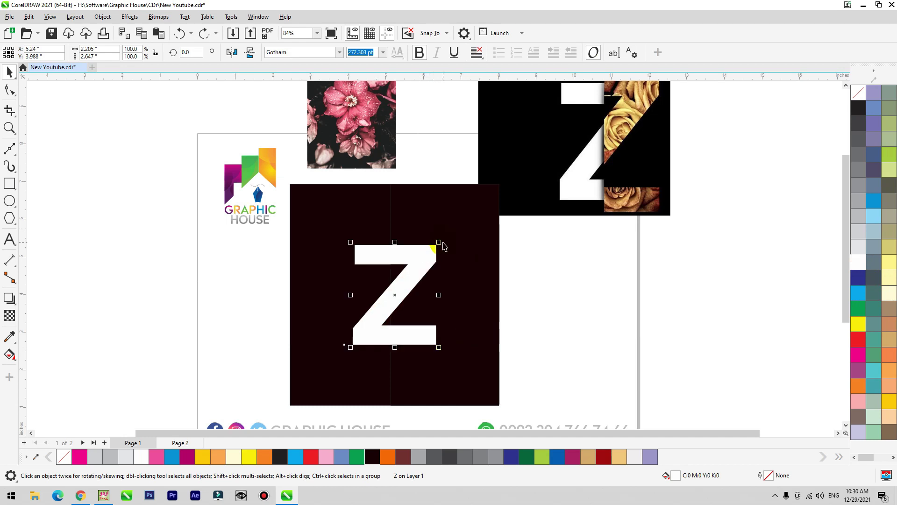
{"action": "left_click_drag", "start_coordinate": [444, 240], "coordinate": [476, 243]}
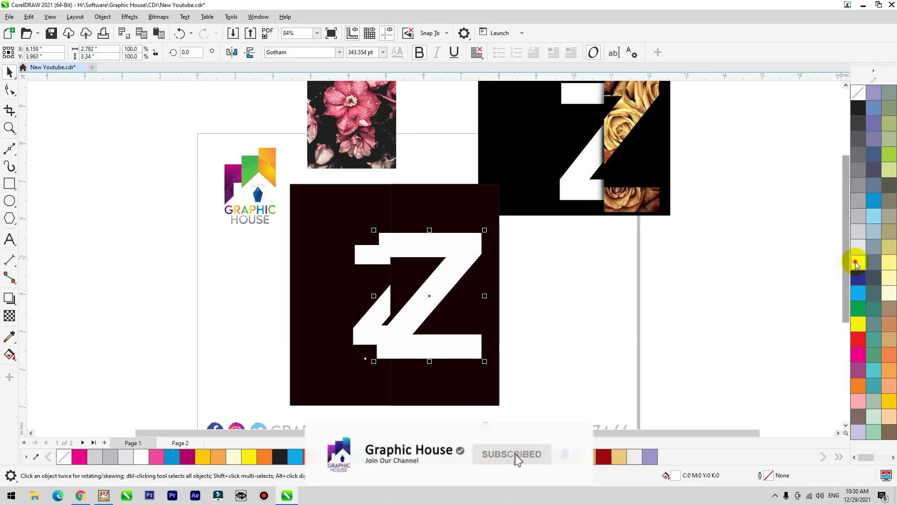
{"action": "left_click", "coordinate": [858, 292]}
Centre the cyan Z vertically on the dark rectangle, move it left over the white Z and enlarge it to about 364 pt.
{"action": "left_click_drag", "start_coordinate": [453, 260], "coordinate": [447, 259]}
{"action": "left_click", "coordinate": [434, 198], "text": "shift"}
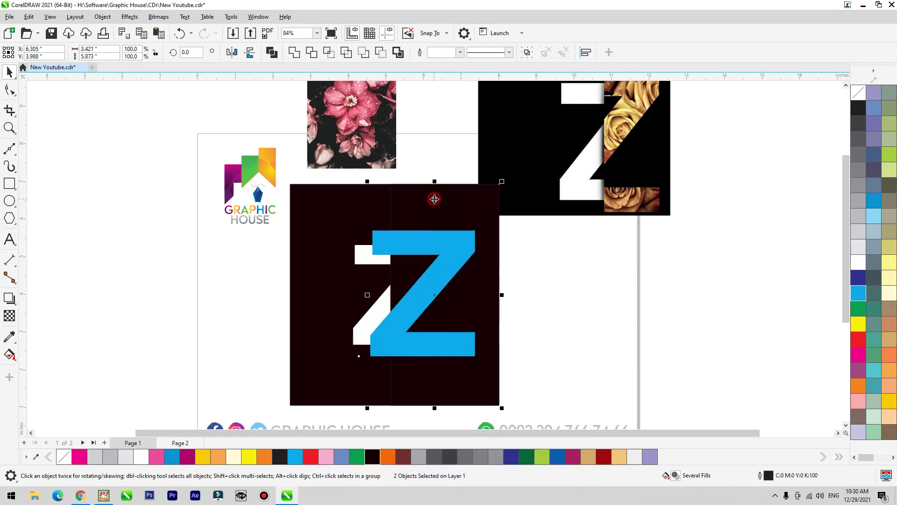
{"action": "left_click", "coordinate": [509, 268]}
{"action": "left_click_drag", "start_coordinate": [452, 263], "coordinate": [444, 260]}
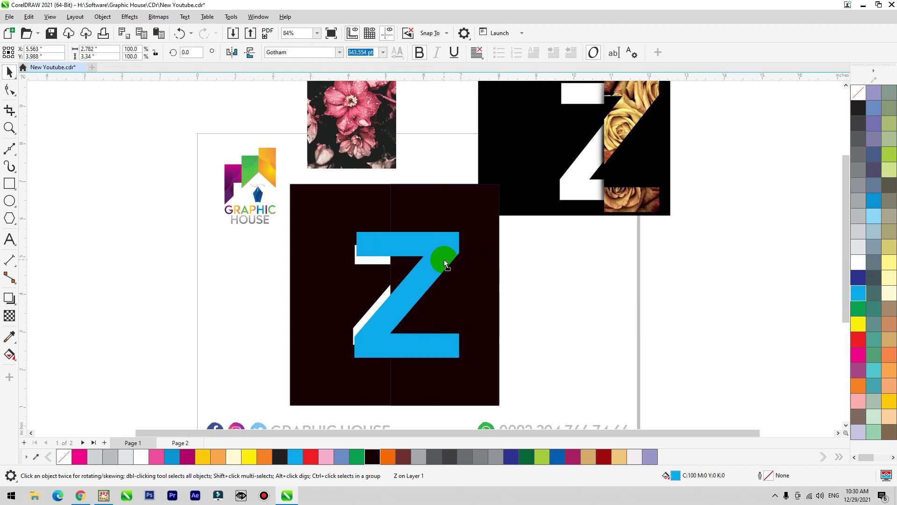
{"action": "left_click_drag", "start_coordinate": [462, 230], "coordinate": [469, 226]}
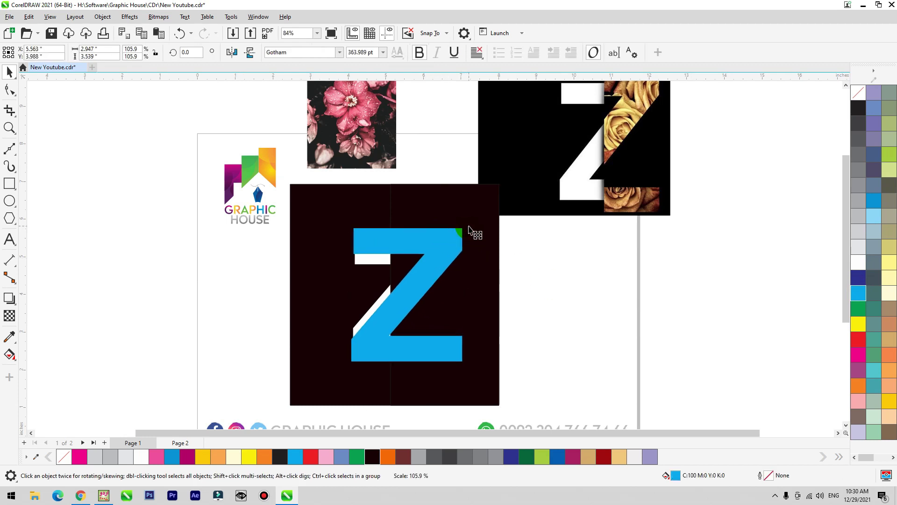
Trim away the cyan Z's left half with a rectangle ending at the split line, then remove the cutting rectangle.
{"action": "left_click", "coordinate": [10, 184]}
{"action": "left_click_drag", "start_coordinate": [186, 164], "coordinate": [398, 405]}
{"action": "key", "text": "space"}
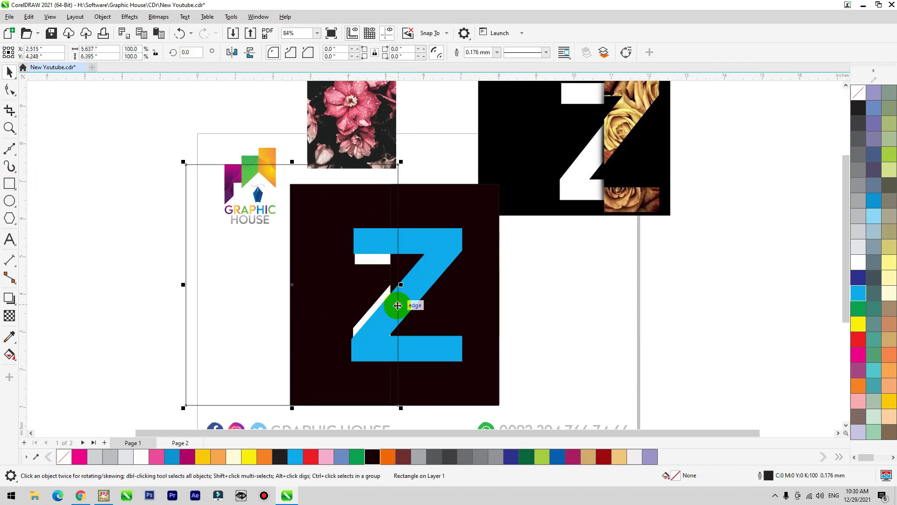
{"action": "left_click", "coordinate": [398, 305], "text": "shift"}
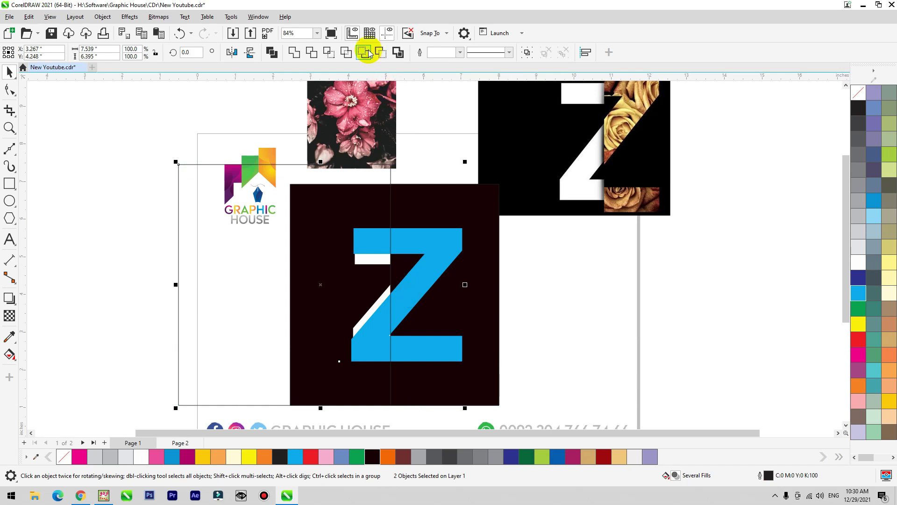
{"action": "left_click", "coordinate": [312, 52]}
{"action": "left_click", "coordinate": [580, 255]}
{"action": "left_click_drag", "start_coordinate": [411, 238], "coordinate": [469, 255]}
{"action": "key", "text": "ctrl+z"}
PowerClip the pink flower photo inside the remaining right half of the cyan Z.
{"action": "right_click", "coordinate": [358, 119]}
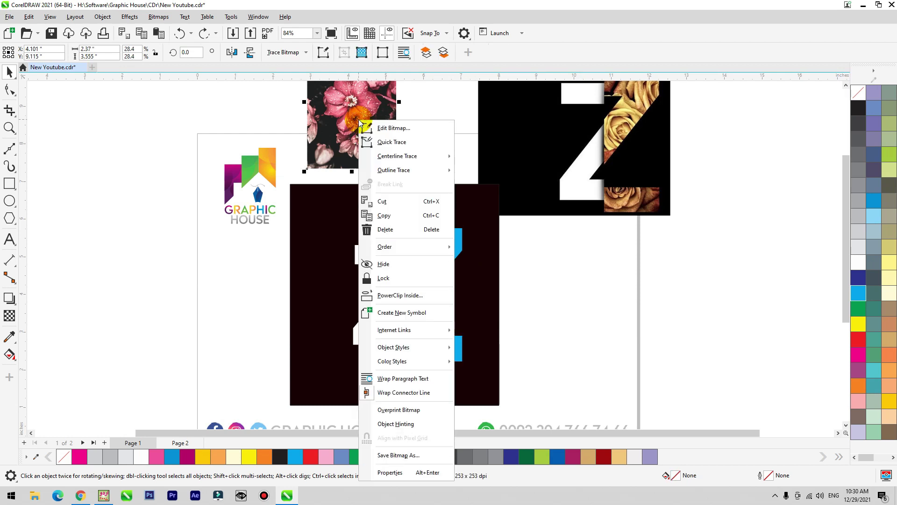
{"action": "left_click", "coordinate": [406, 295]}
{"action": "left_click", "coordinate": [442, 249]}
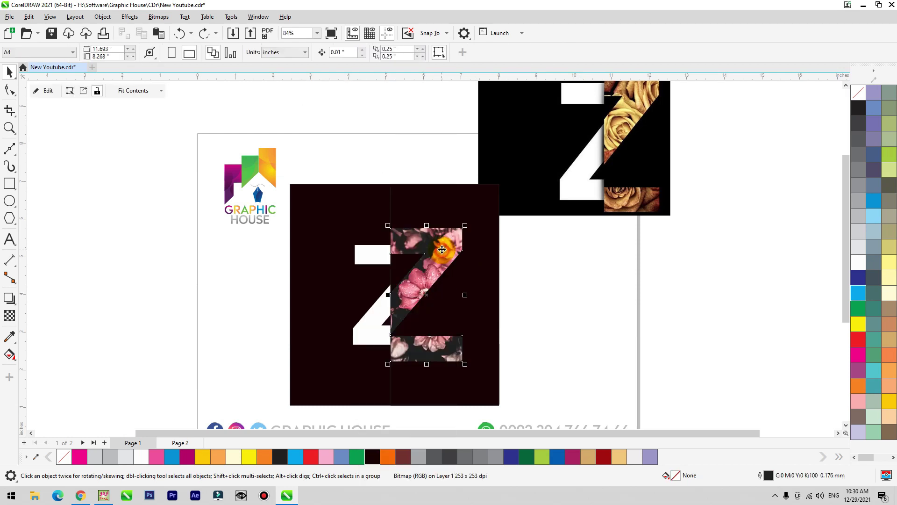
{"action": "left_click", "coordinate": [371, 322]}
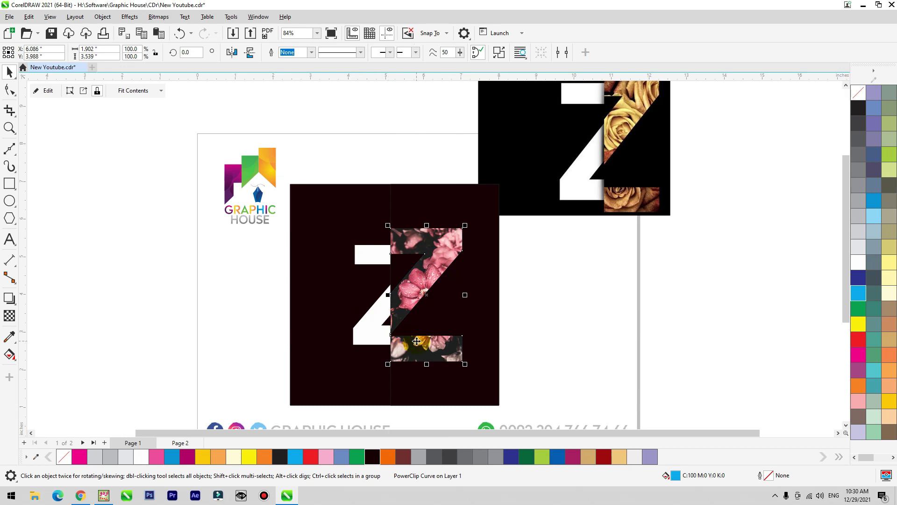
{"action": "scroll", "coordinate": [419, 335], "scroll_direction": "down", "scroll_amount": 3}
{"action": "left_click", "coordinate": [543, 328]}
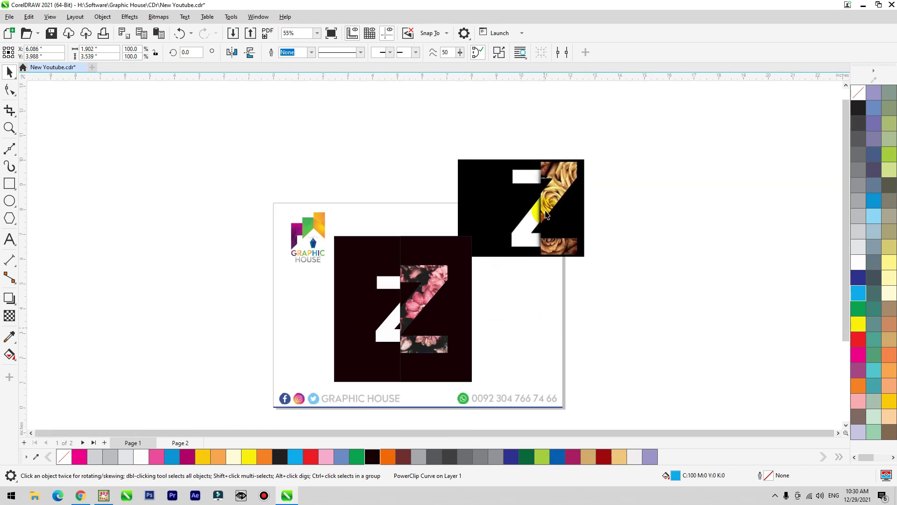
Draw a narrow vertical rectangle about 0.45 × 3.13 inches over the split line, filled very dark maroon without an outline.
{"action": "key", "text": "F2"}
{"action": "left_click_drag", "start_coordinate": [541, 211], "coordinate": [338, 382]}
{"action": "left_click", "coordinate": [308, 336]}
{"action": "left_click", "coordinate": [10, 183]}
{"action": "left_click_drag", "start_coordinate": [345, 200], "coordinate": [370, 360]}
{"action": "key", "text": "space"}
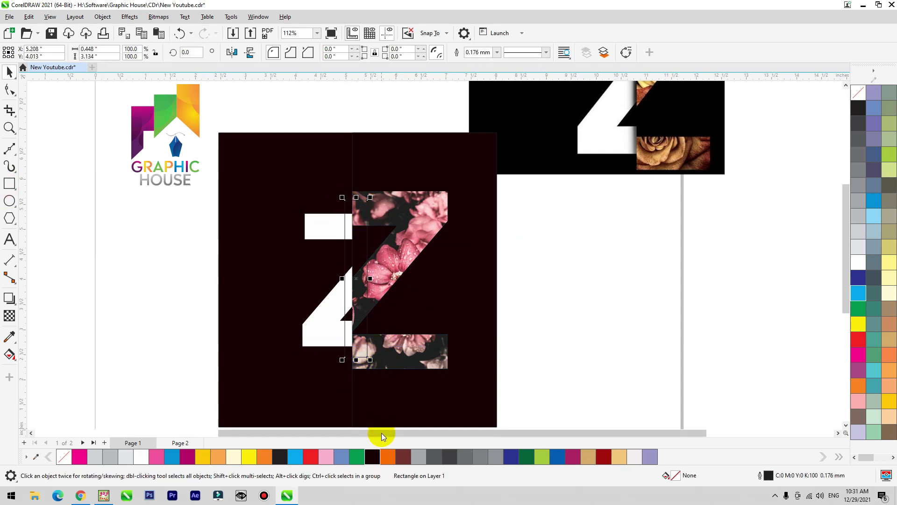
{"action": "left_click", "coordinate": [372, 456]}
{"action": "right_click", "coordinate": [863, 95]}
Convert the narrow strip to a 150 dpi RGB Color (24-bit) bitmap with anti-aliasing and a transparent background.
{"action": "left_click", "coordinate": [158, 16]}
{"action": "left_click", "coordinate": [174, 31]}
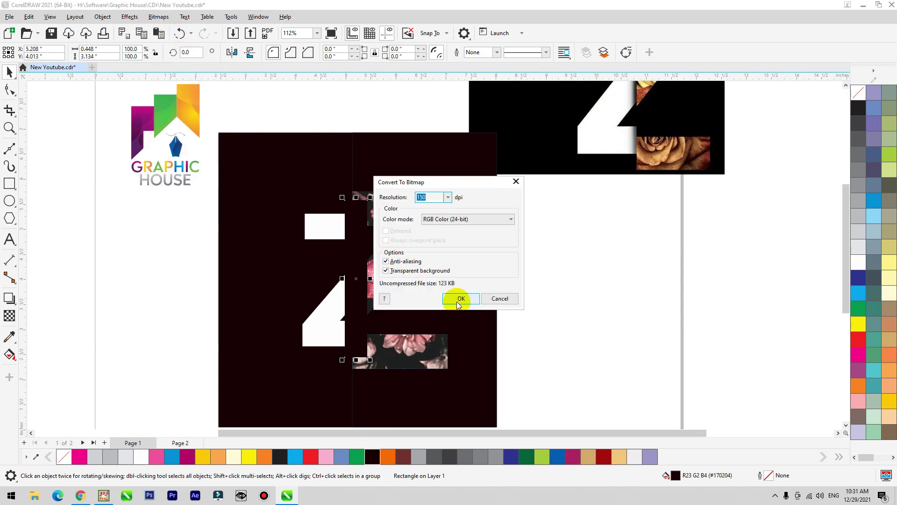
{"action": "left_click", "coordinate": [460, 299]}
Apply a Gaussian Blur with a 19.3-pixel radius to the strip and place it behind the flower-filled half.
{"action": "left_click", "coordinate": [129, 16]}
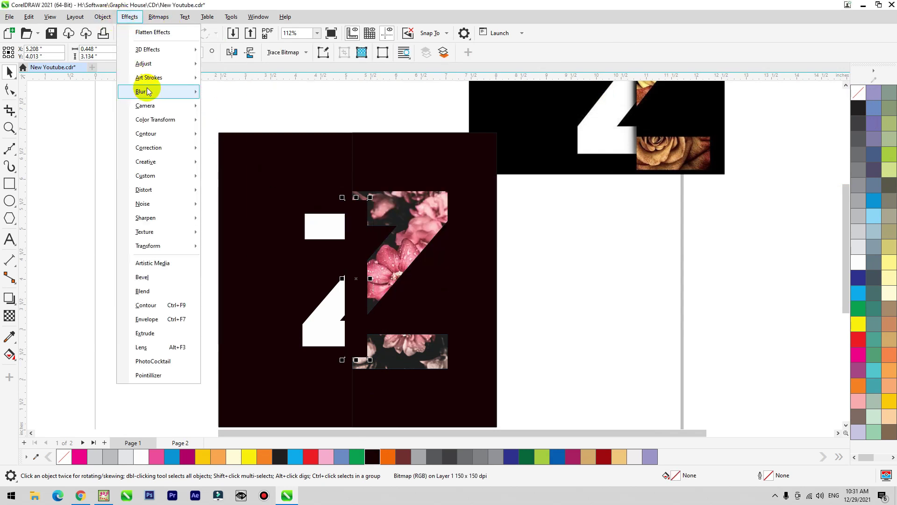
{"action": "mouse_move", "coordinate": [148, 91]}
{"action": "left_click", "coordinate": [220, 121]}
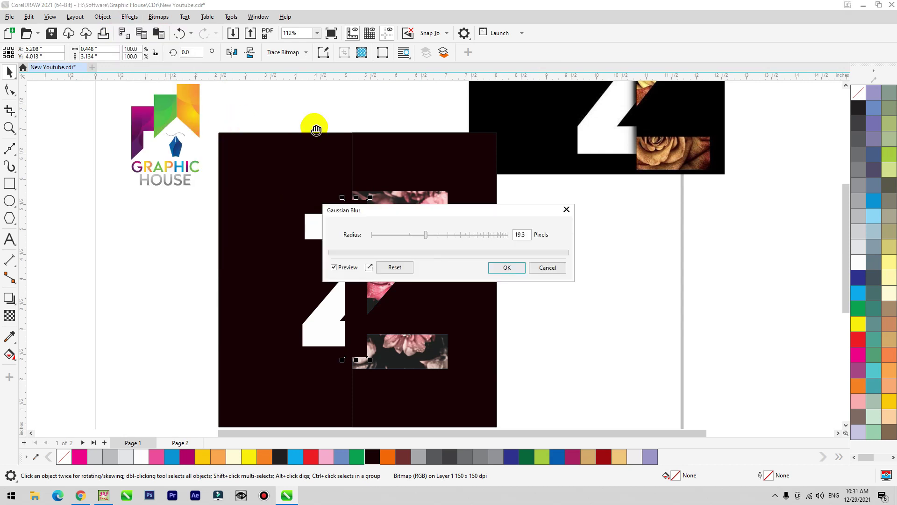
{"action": "left_click_drag", "start_coordinate": [463, 208], "coordinate": [480, 90]}
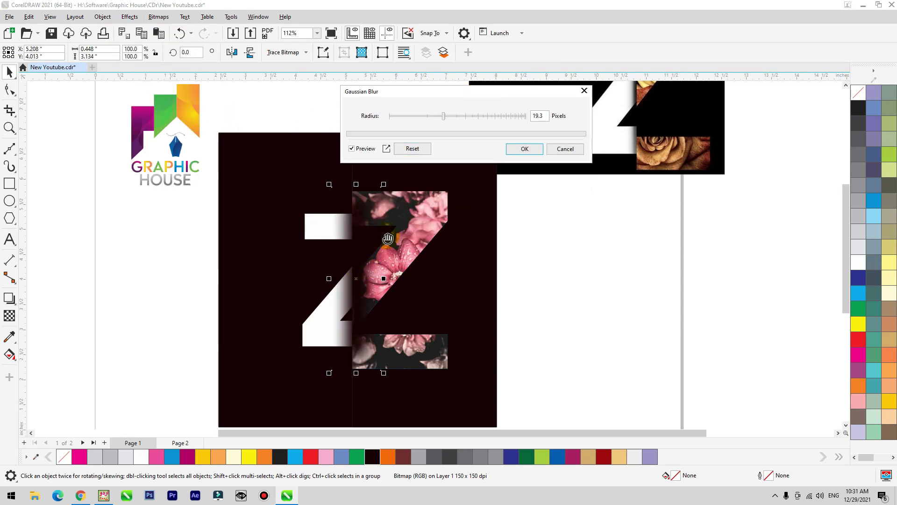
{"action": "left_click", "coordinate": [523, 149]}
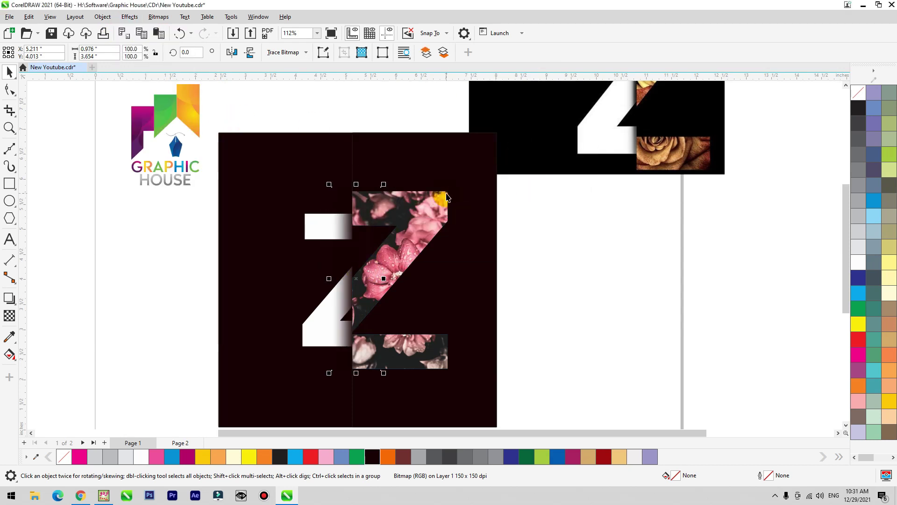
Move the white Z slightly left and fill the flower half's frame with very dark maroon.
{"action": "scroll", "coordinate": [384, 265], "scroll_direction": "down", "scroll_amount": 2}
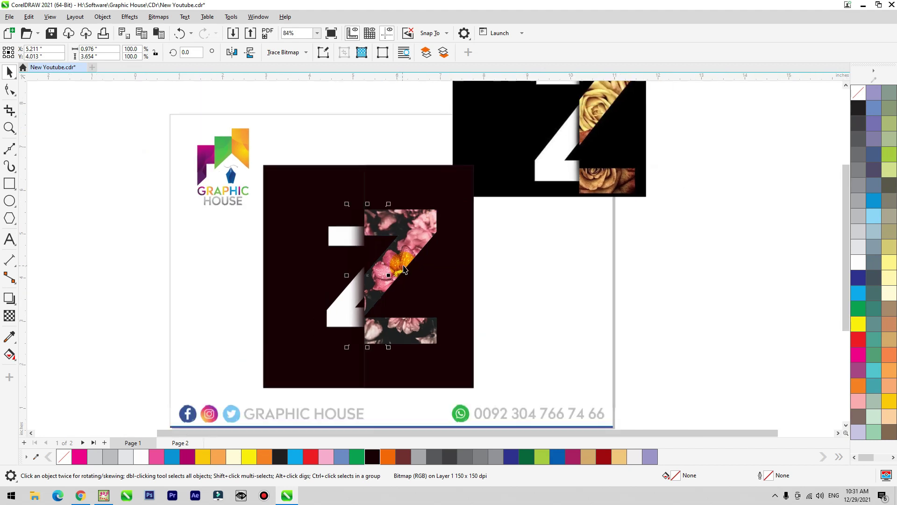
{"action": "left_click", "coordinate": [322, 318]}
{"action": "left_click_drag", "start_coordinate": [322, 318], "coordinate": [355, 313]}
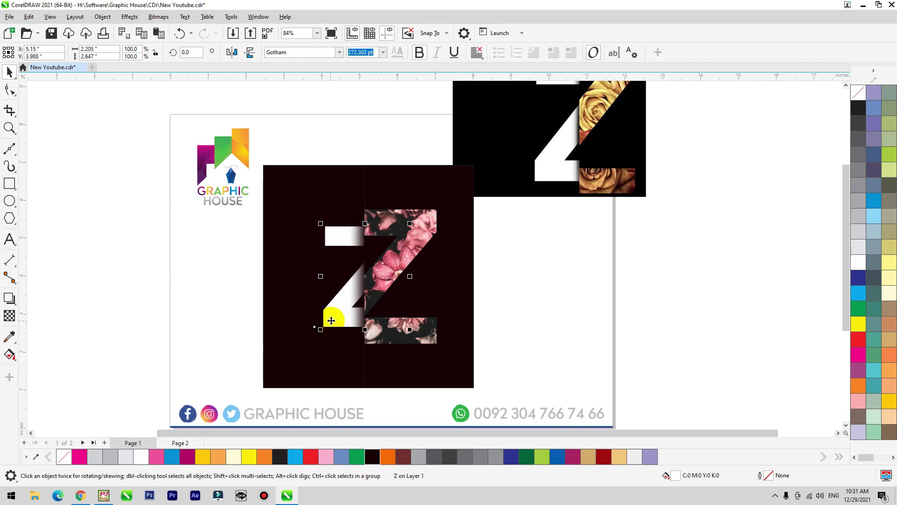
{"action": "left_click_drag", "start_coordinate": [411, 224], "coordinate": [458, 238]}
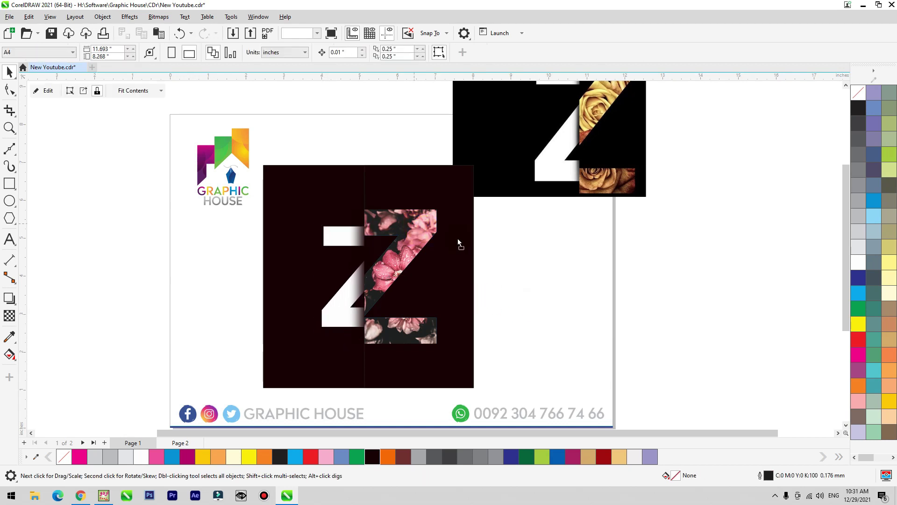
{"action": "key", "text": "ctrl+z"}
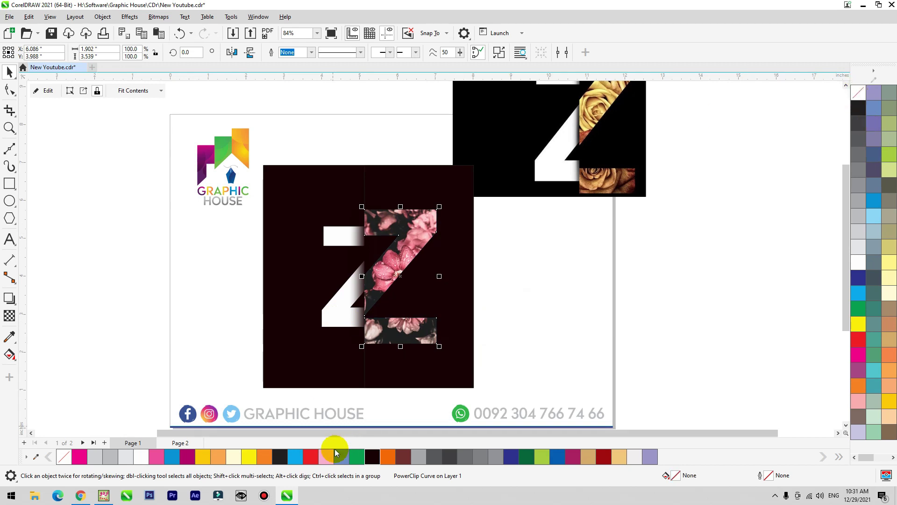
{"action": "scroll", "coordinate": [369, 275], "scroll_direction": "down", "scroll_amount": 1}
Move the golden rose Z reference picture down beside the dark design for comparison.
{"action": "left_click_drag", "start_coordinate": [413, 243], "coordinate": [534, 279]}
{"action": "key", "text": "ctrl+z"}
{"action": "scroll", "coordinate": [435, 334], "scroll_direction": "down", "scroll_amount": 2}
{"action": "scroll", "coordinate": [434, 337], "scroll_direction": "down", "scroll_amount": 1}
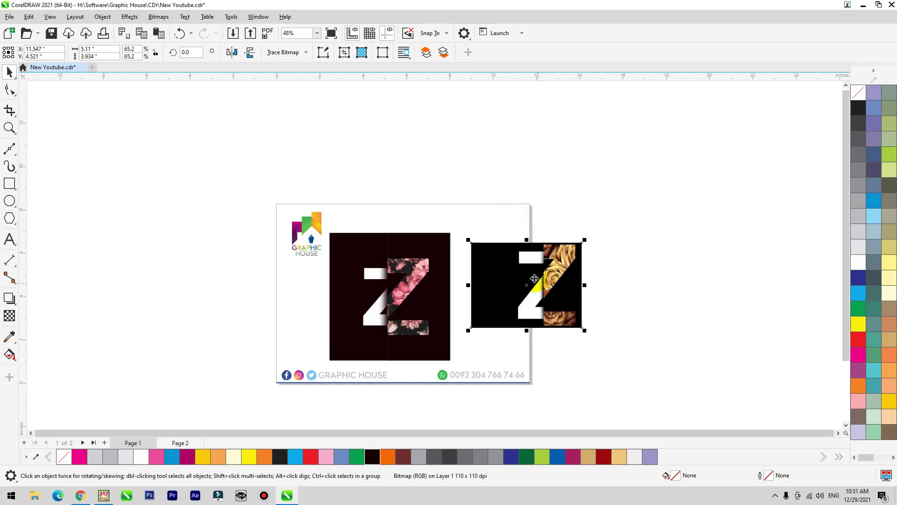
{"action": "left_click", "coordinate": [504, 374]}
{"action": "key", "text": "F2"}
{"action": "left_click_drag", "start_coordinate": [564, 233], "coordinate": [271, 394]}
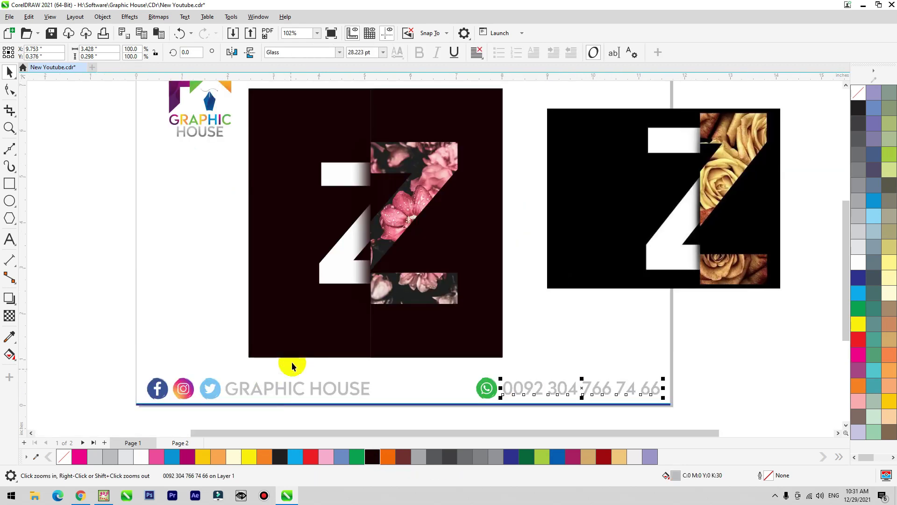
Give the flower-filled half of the Z a 0.176 mm outline in 10% black.
{"action": "left_click_drag", "start_coordinate": [394, 237], "coordinate": [450, 252]}
{"action": "key", "text": "ctrl+z"}
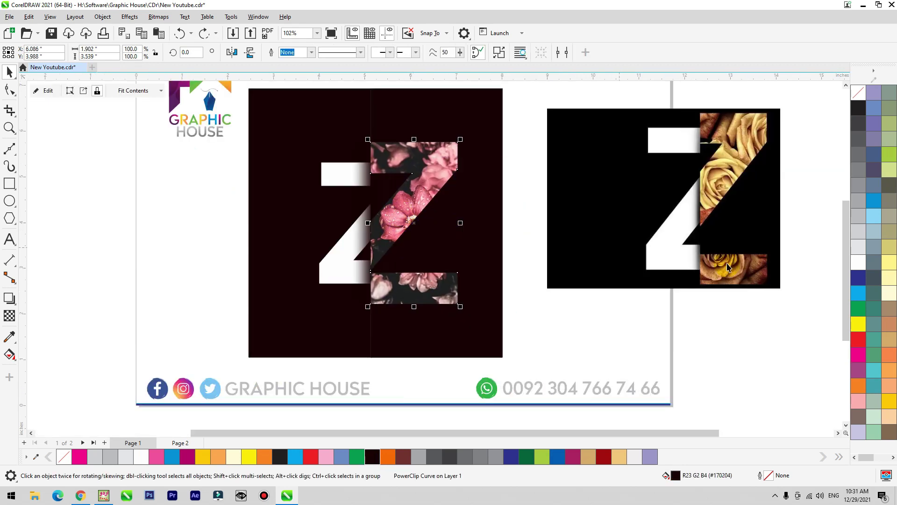
{"action": "right_click", "coordinate": [858, 262]}
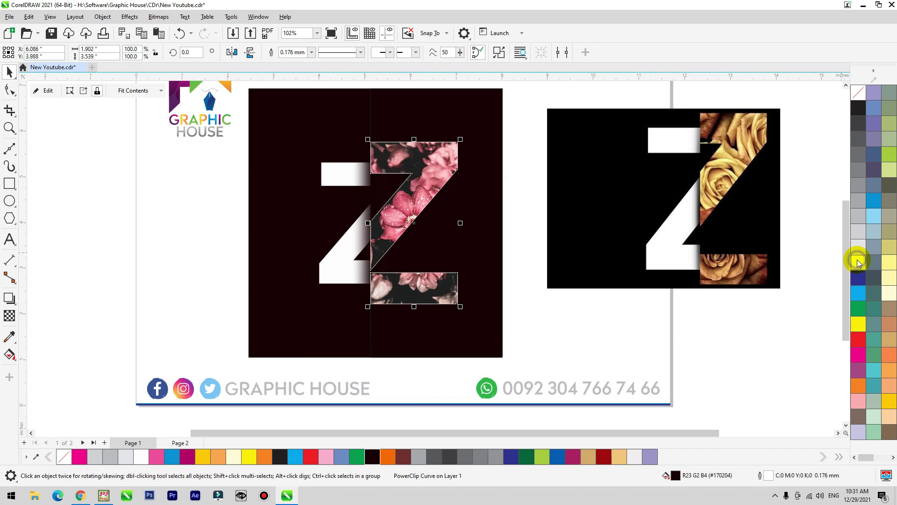
{"action": "right_click", "coordinate": [861, 235]}
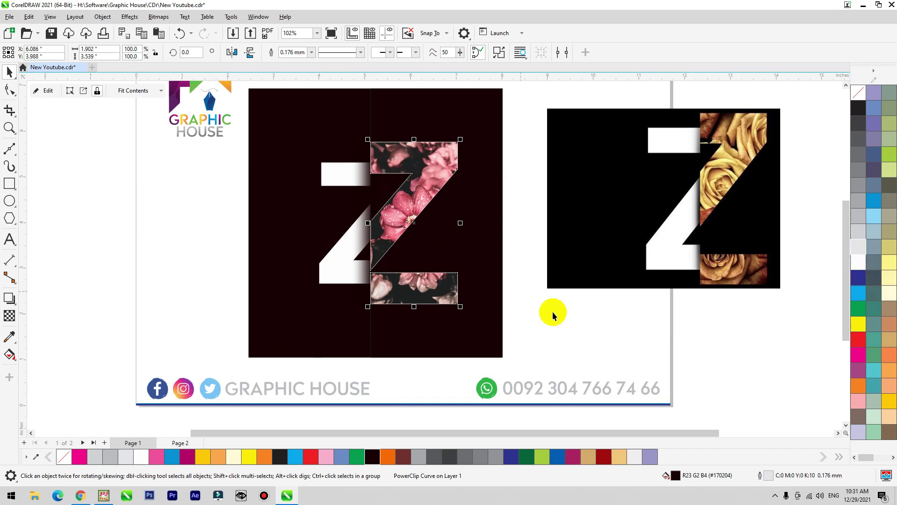
Sample a rose tone (R165 G72 B83) from the petals and apply it to the flower half's outline and fill.
{"action": "scroll", "coordinate": [426, 184], "scroll_direction": "up", "scroll_amount": 2}
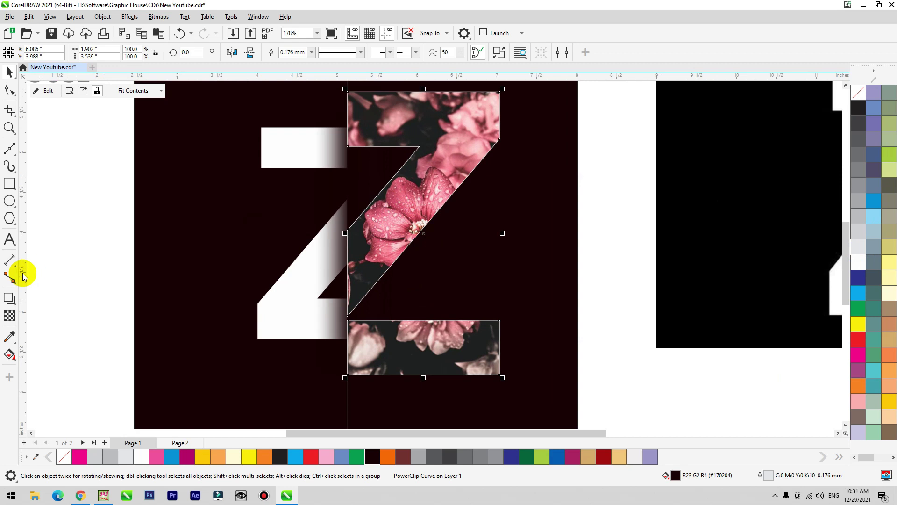
{"action": "left_click", "coordinate": [10, 336]}
{"action": "left_click", "coordinate": [467, 160]}
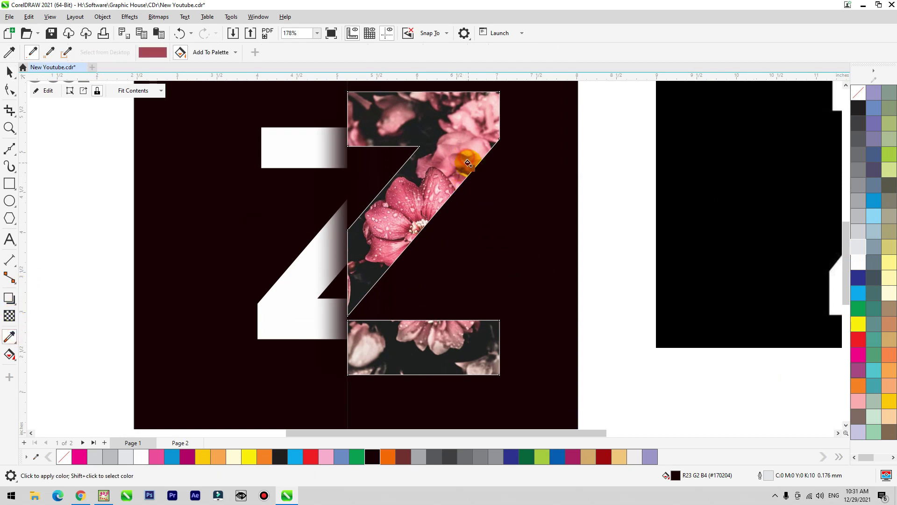
{"action": "left_click", "coordinate": [467, 174]}
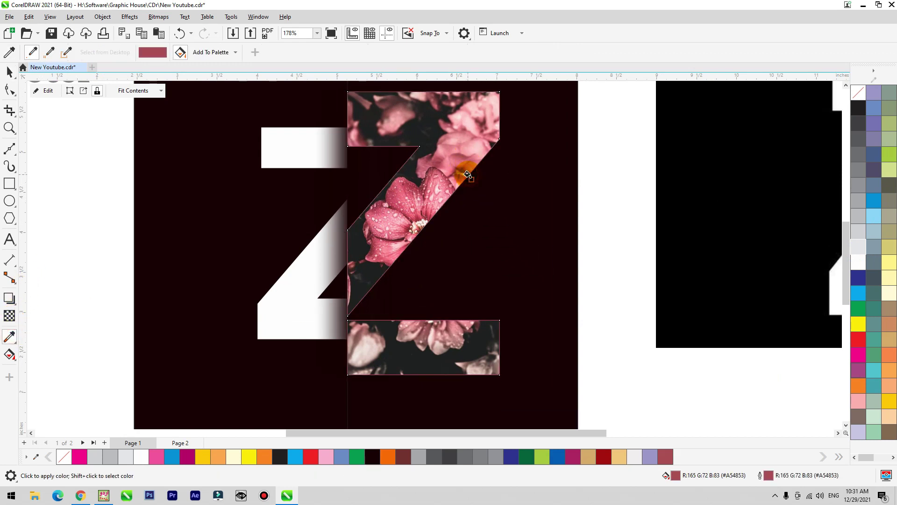
{"action": "key", "text": "space"}
{"action": "scroll", "coordinate": [472, 267], "scroll_direction": "down", "scroll_amount": 2}
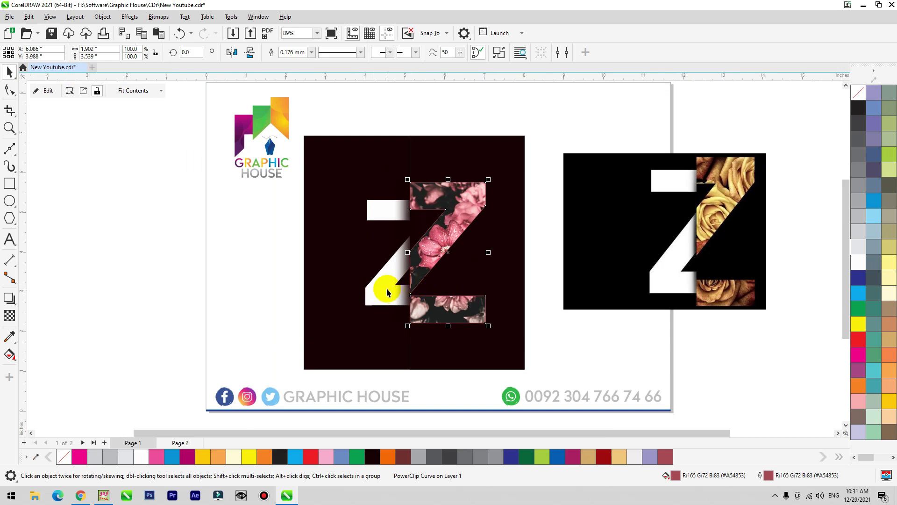
{"action": "scroll", "coordinate": [394, 294], "scroll_direction": "down", "scroll_amount": 1}
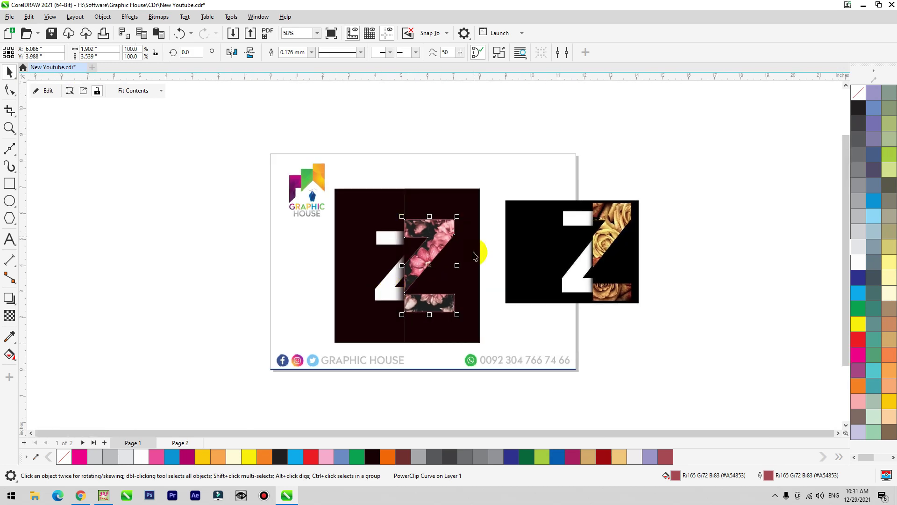
{"action": "left_click", "coordinate": [624, 360]}
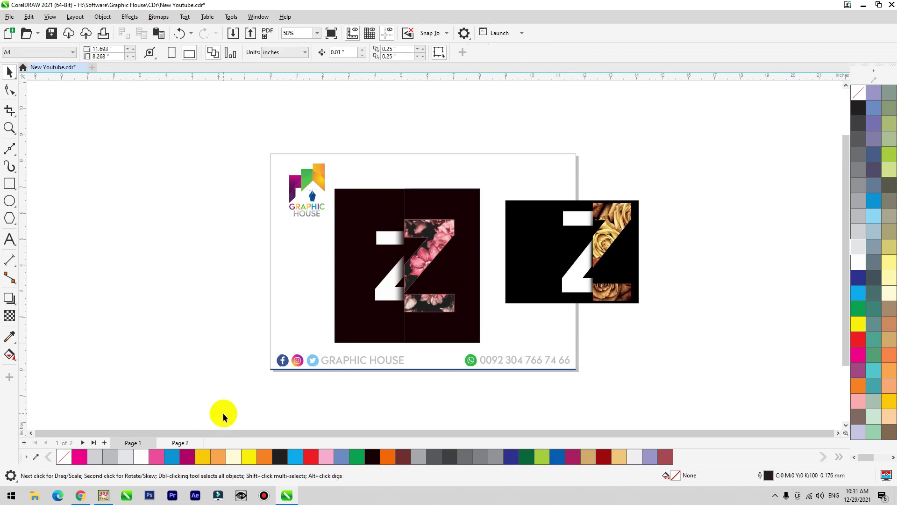